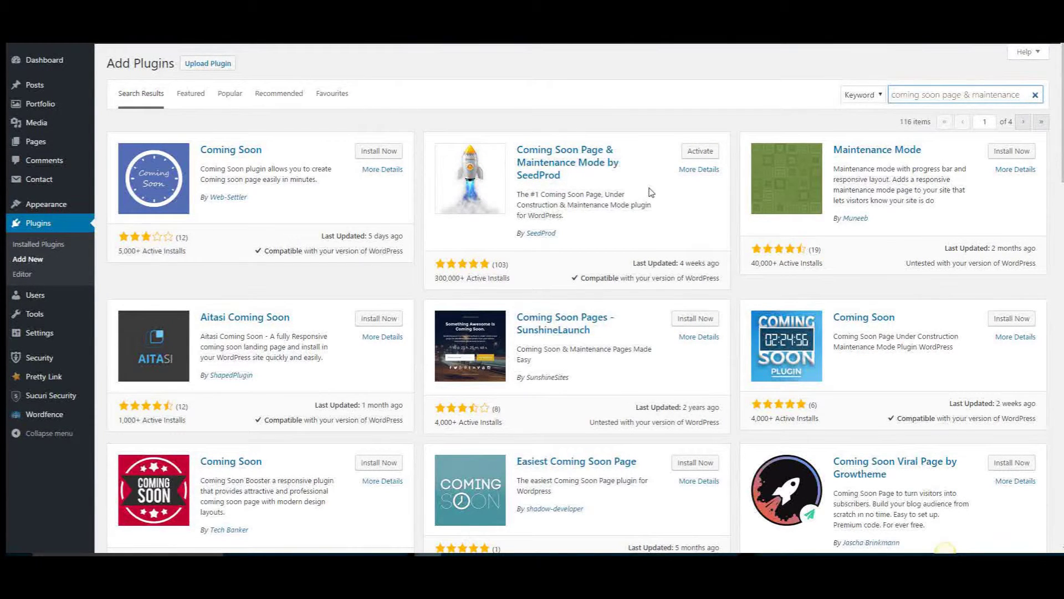
pyautogui.click(697, 207)
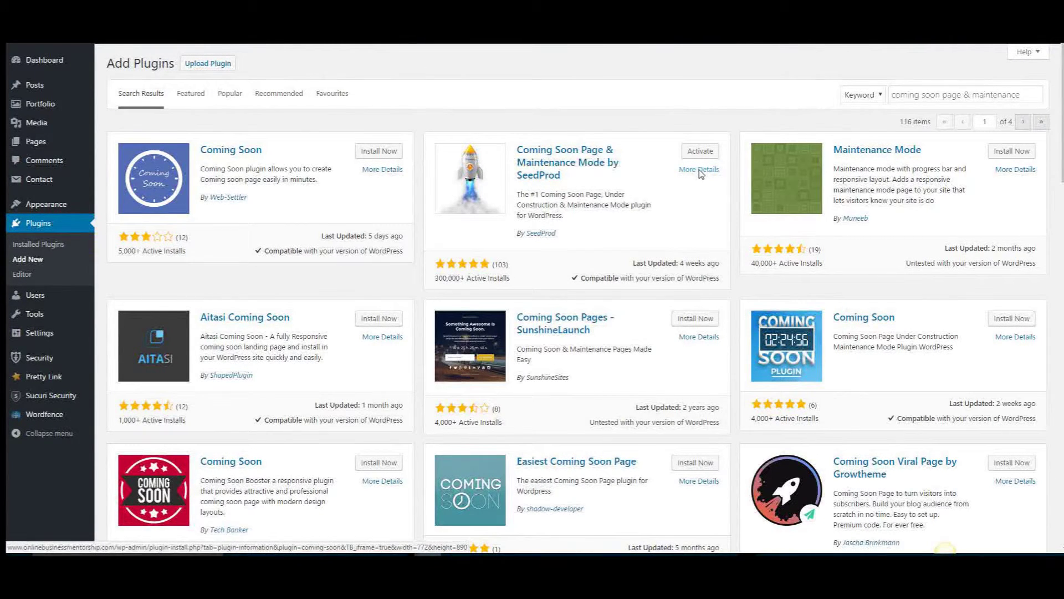
pyautogui.click(700, 171)
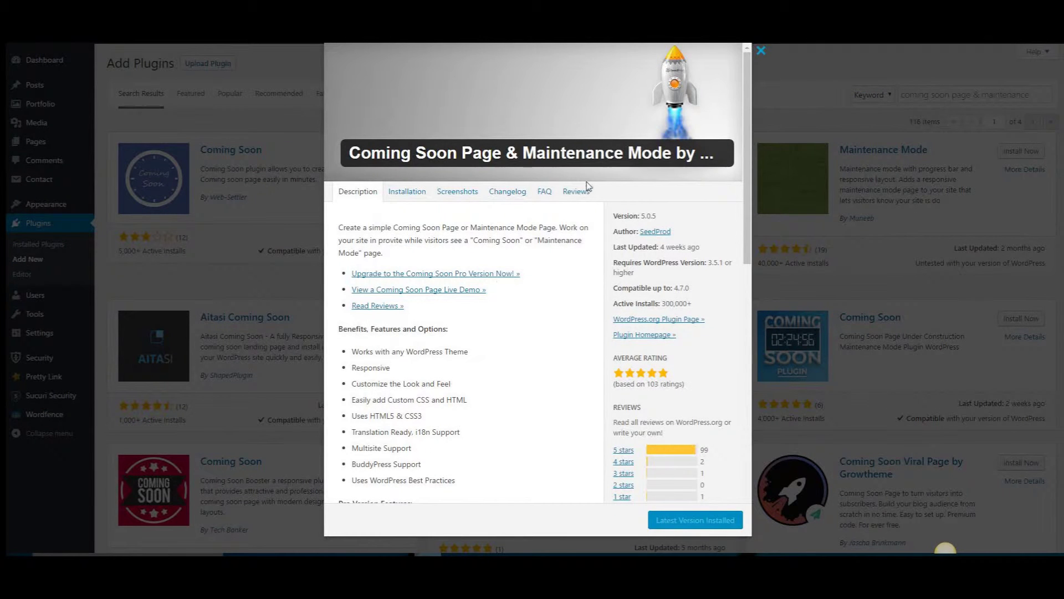
pyautogui.scroll(-1, 561, 286)
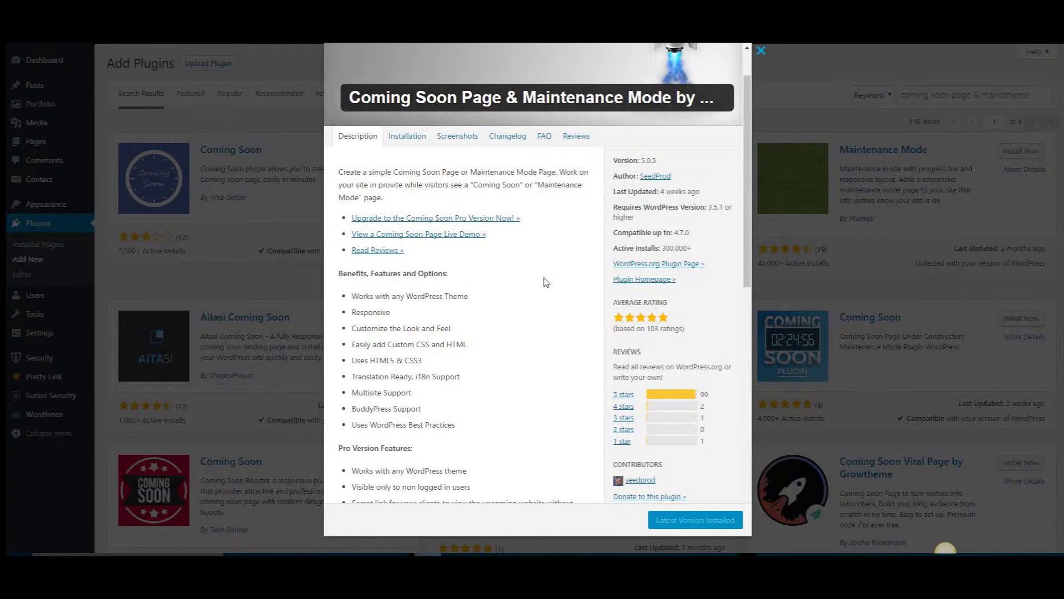
pyautogui.scroll(-2, 546, 282)
pyautogui.scroll(1, 552, 290)
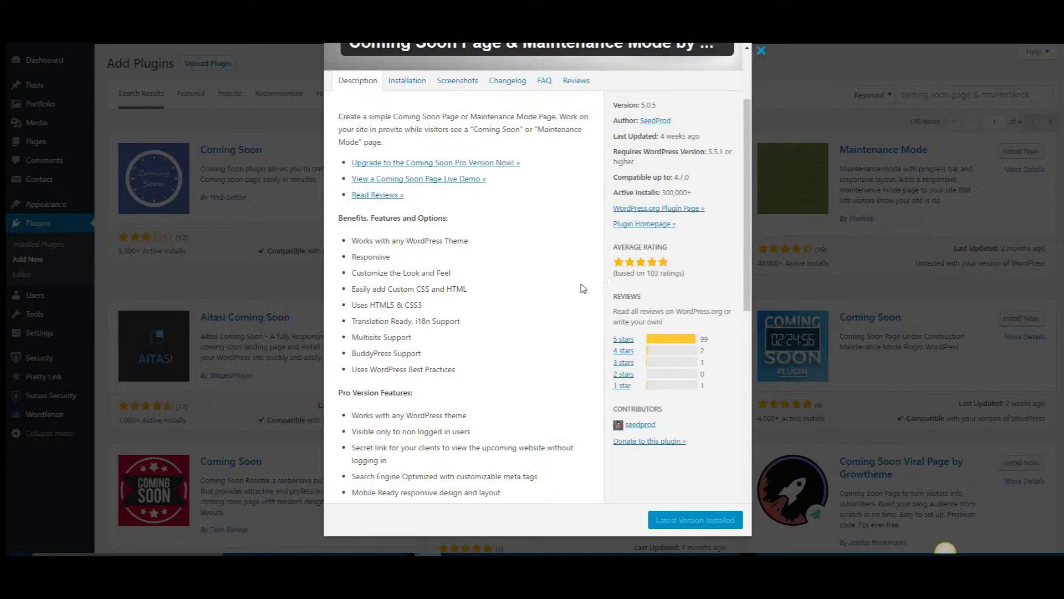
pyautogui.scroll(2, 560, 302)
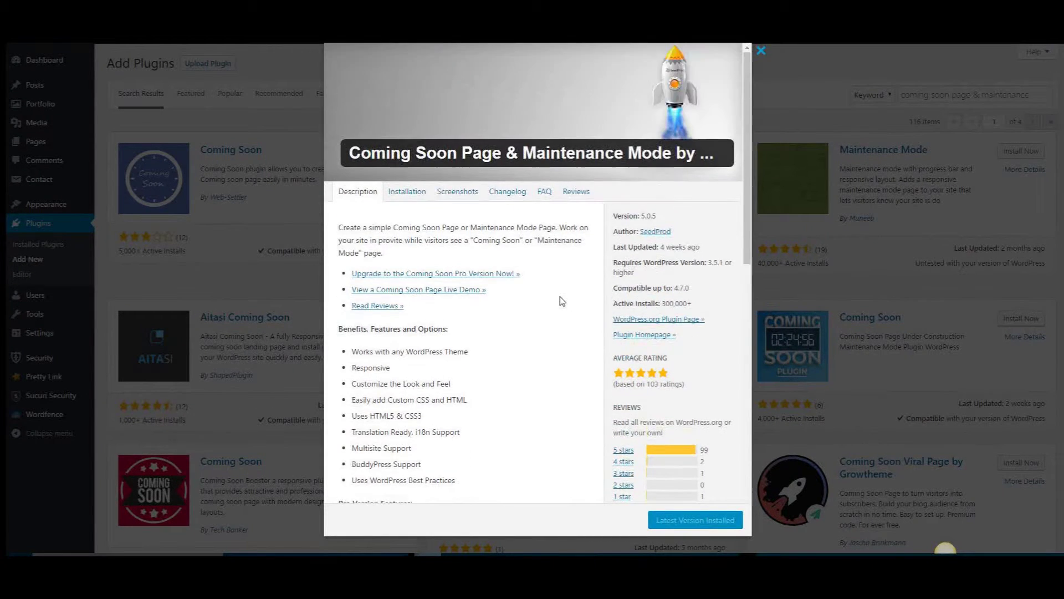
pyautogui.click(760, 51)
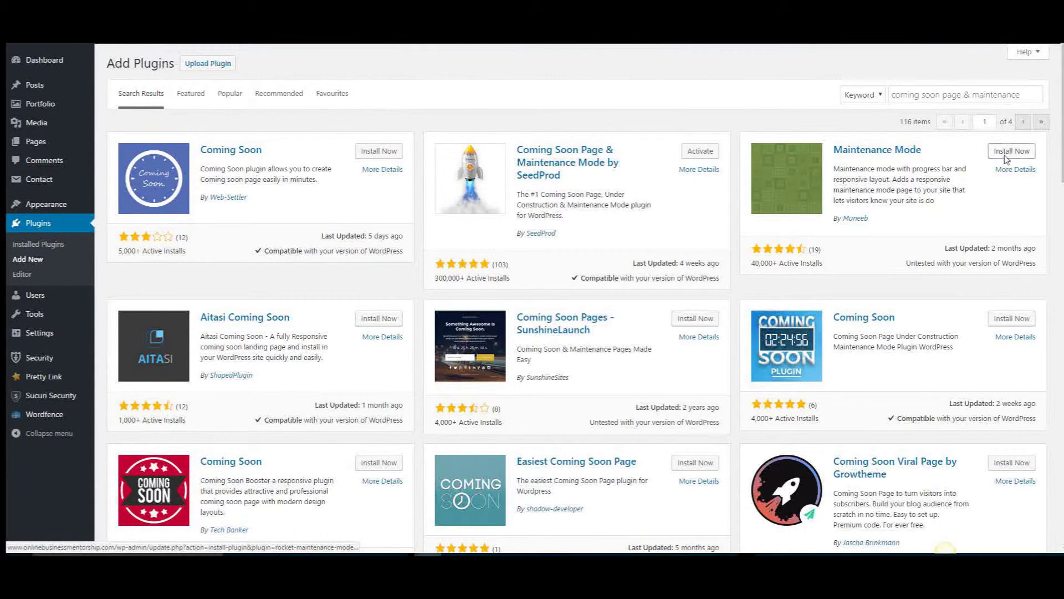
# Activate the SeedProd plugin and go to its Coming Soon Page & Maintenance Mode settings
pyautogui.click(700, 153)
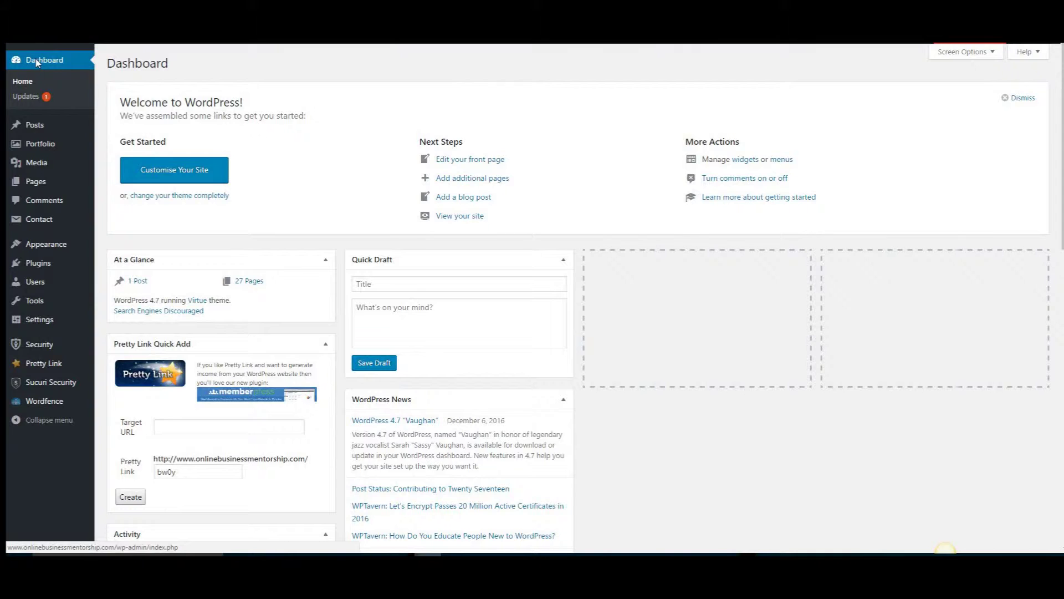
pyautogui.moveTo(39, 322)
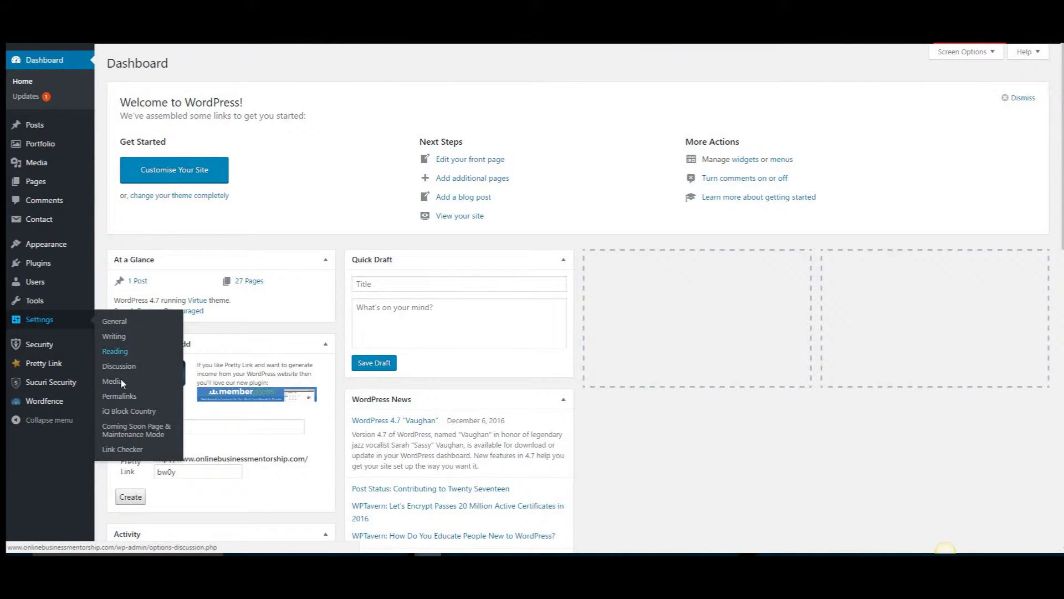
pyautogui.click(132, 430)
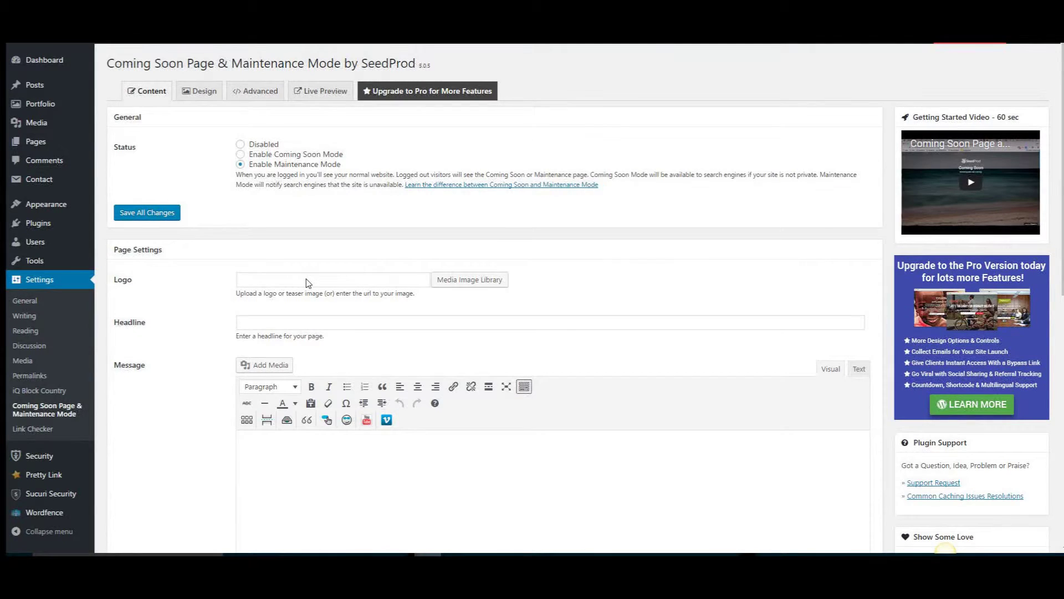
# Set the Marketing Digital image from the media library as the page logo
pyautogui.click(475, 283)
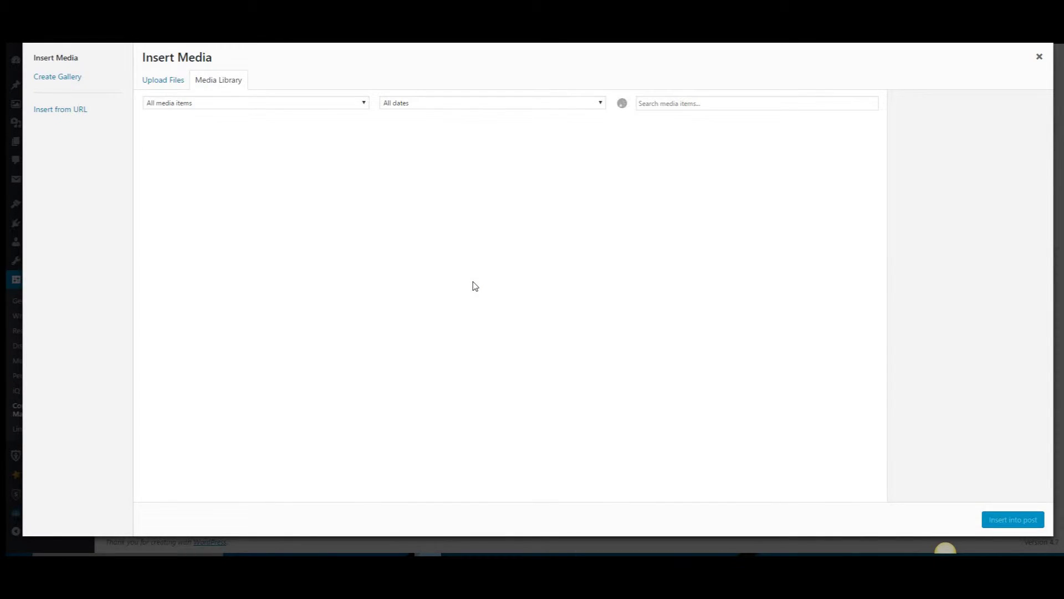
pyautogui.click(754, 168)
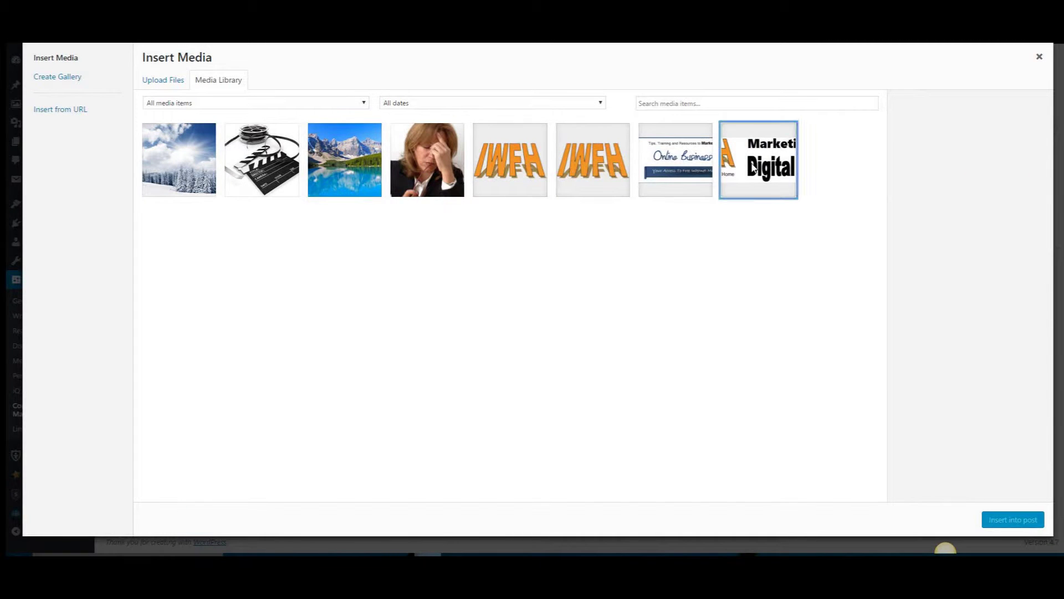
pyautogui.click(1008, 523)
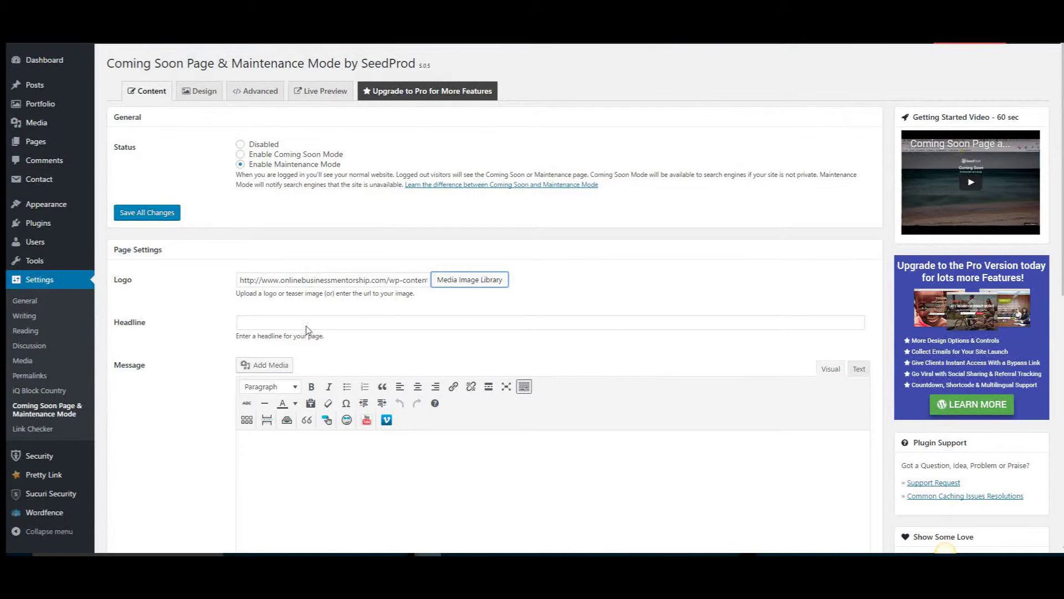
# Enter 'Website Coming Soon' as the page headline
pyautogui.click(275, 324)
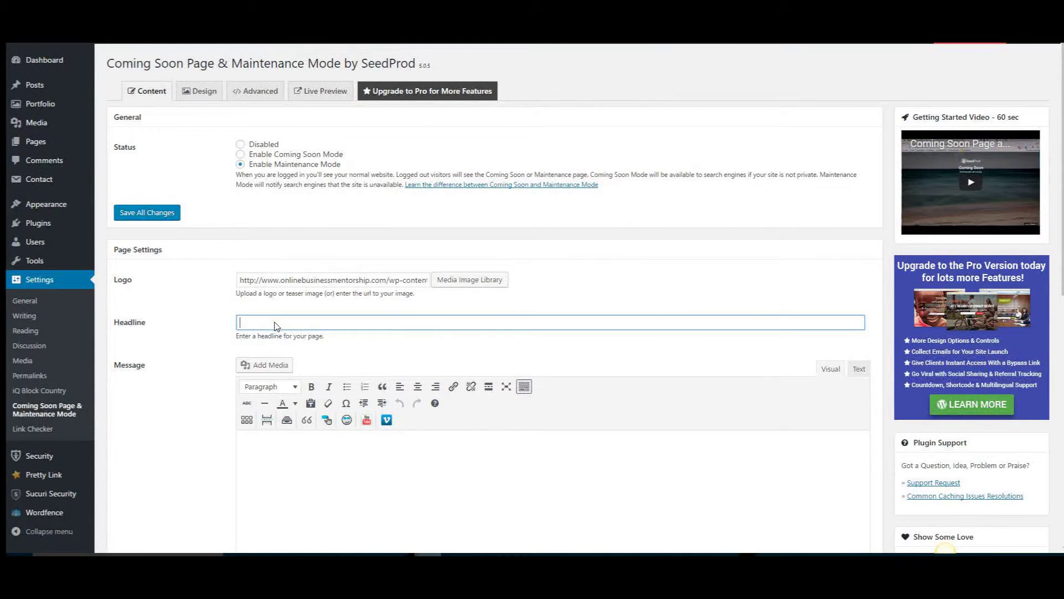
pyautogui.click(270, 339)
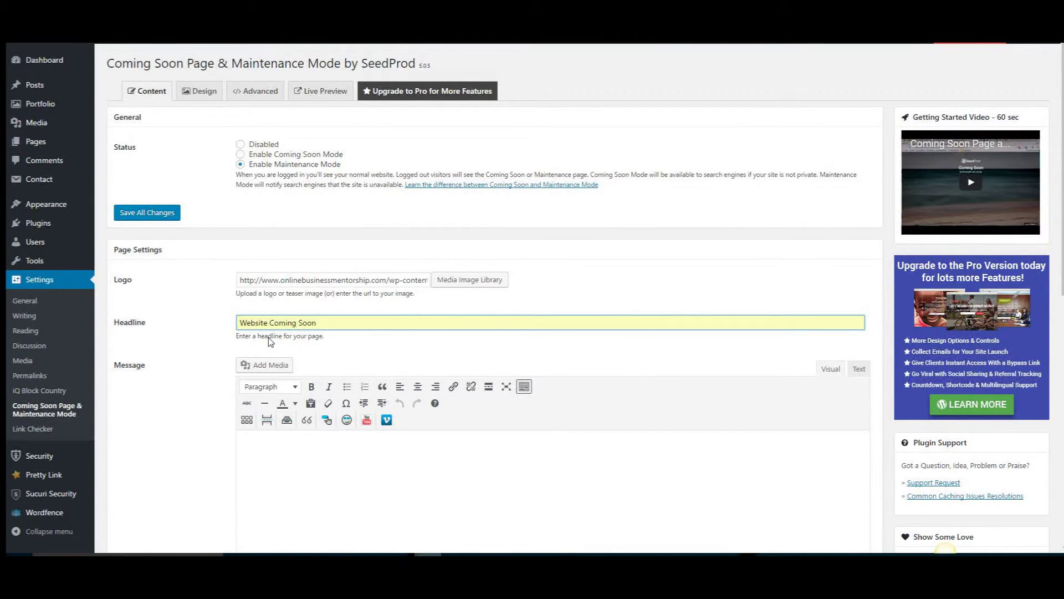
pyautogui.click(273, 458)
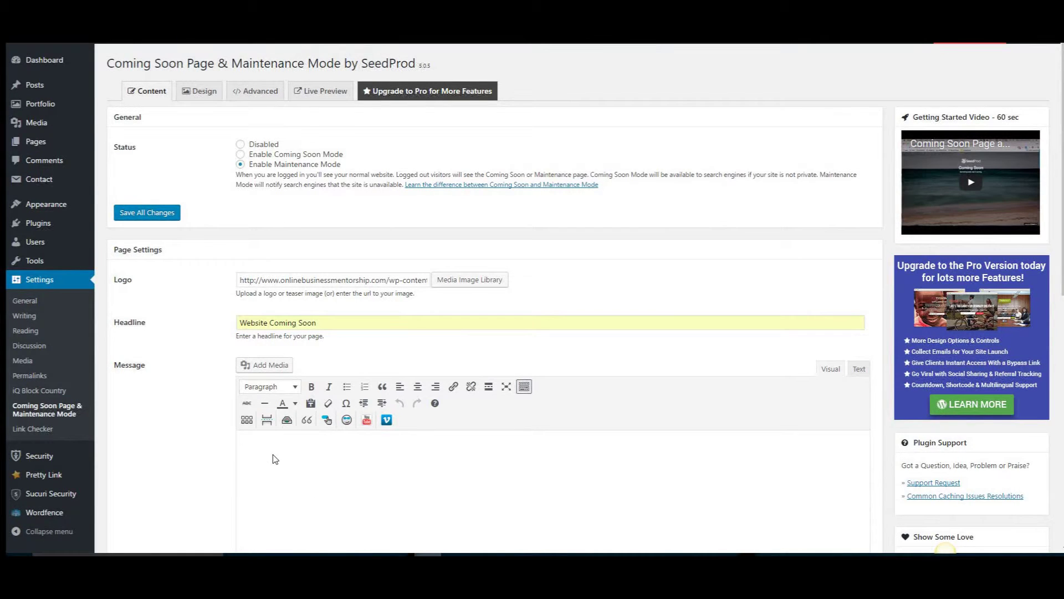
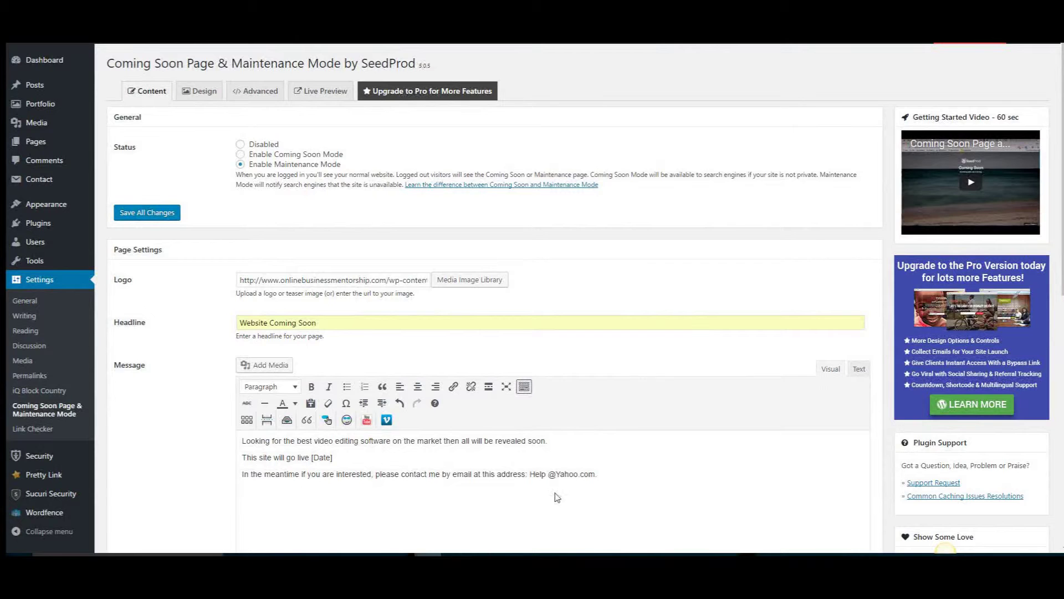
# Paste the three-line video editing software announcement into the Message editor and centre it
pyautogui.moveTo(599, 475); pyautogui.dragTo(233, 442)
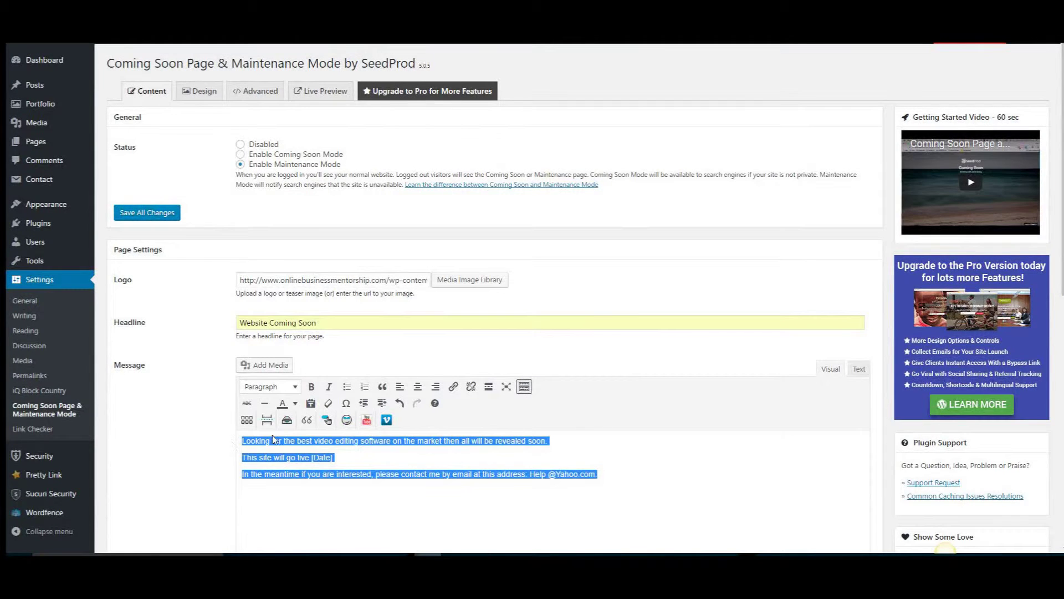
pyautogui.click(418, 386)
pyautogui.click(750, 477)
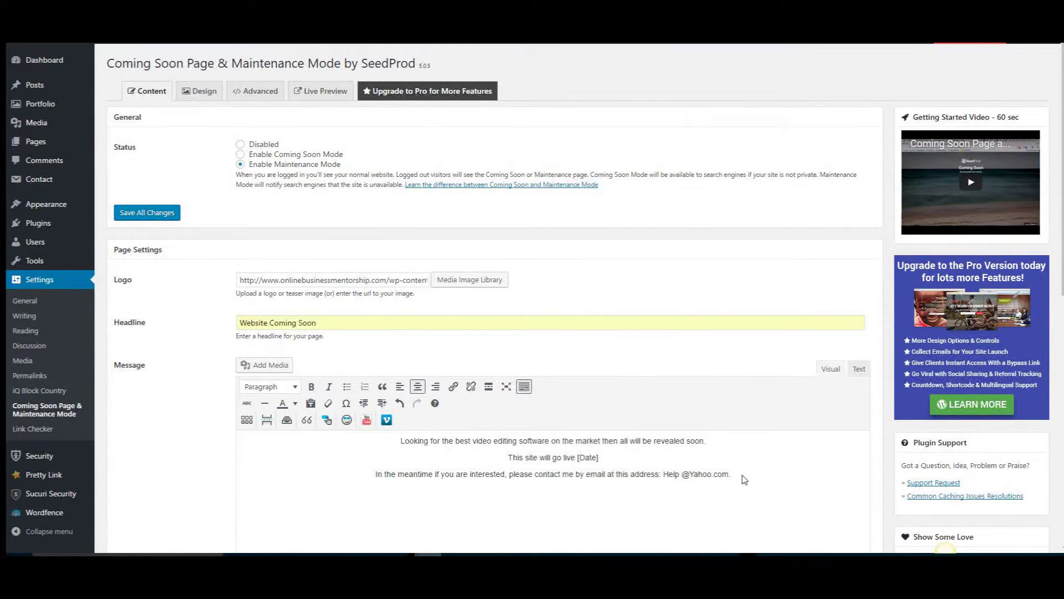
# Remove the stray space from the contact e-mail address in the message
pyautogui.click(679, 475)
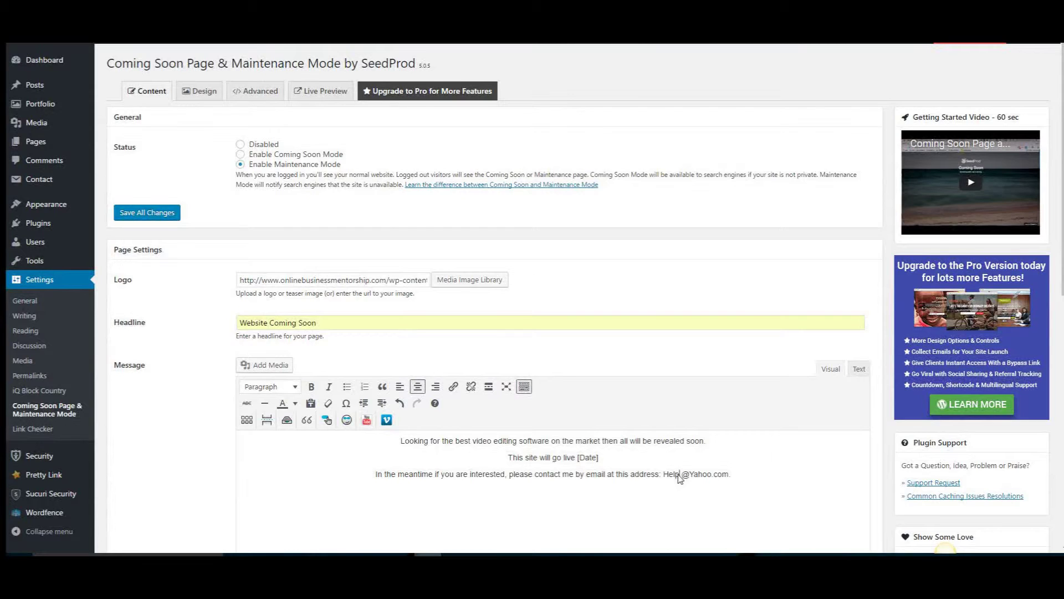
pyautogui.press('Delete')
pyautogui.click(701, 498)
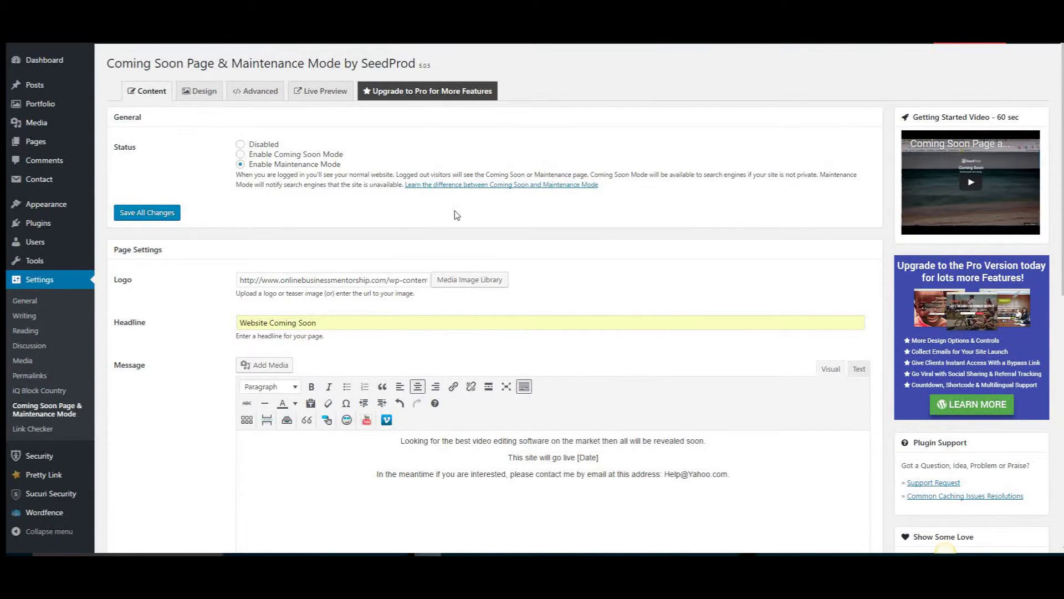
pyautogui.click(263, 368)
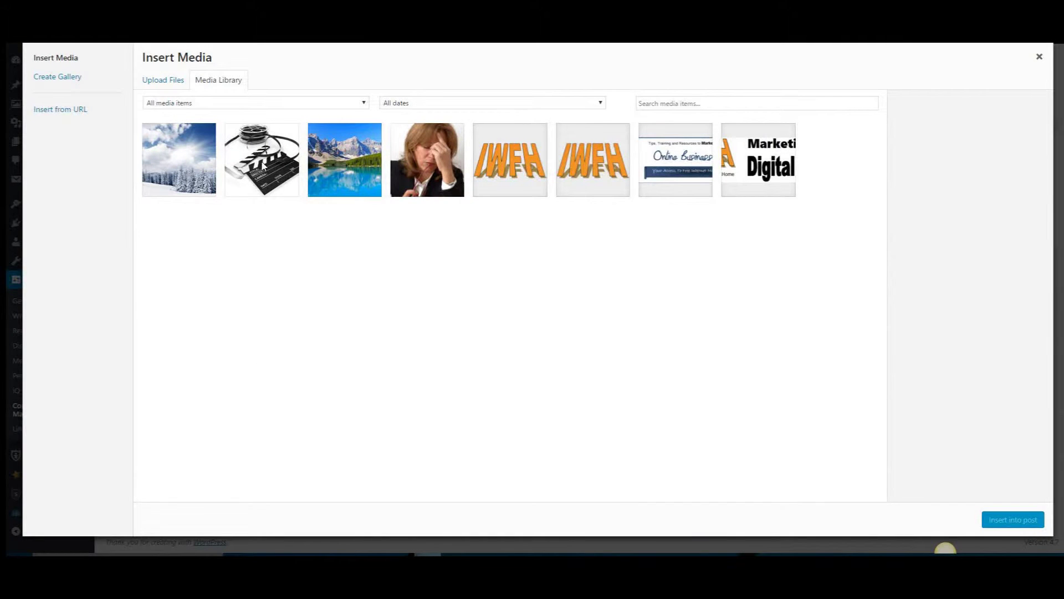
# Insert the film reel and clapperboard image below the message and save all changes
pyautogui.click(265, 167)
pyautogui.click(1013, 519)
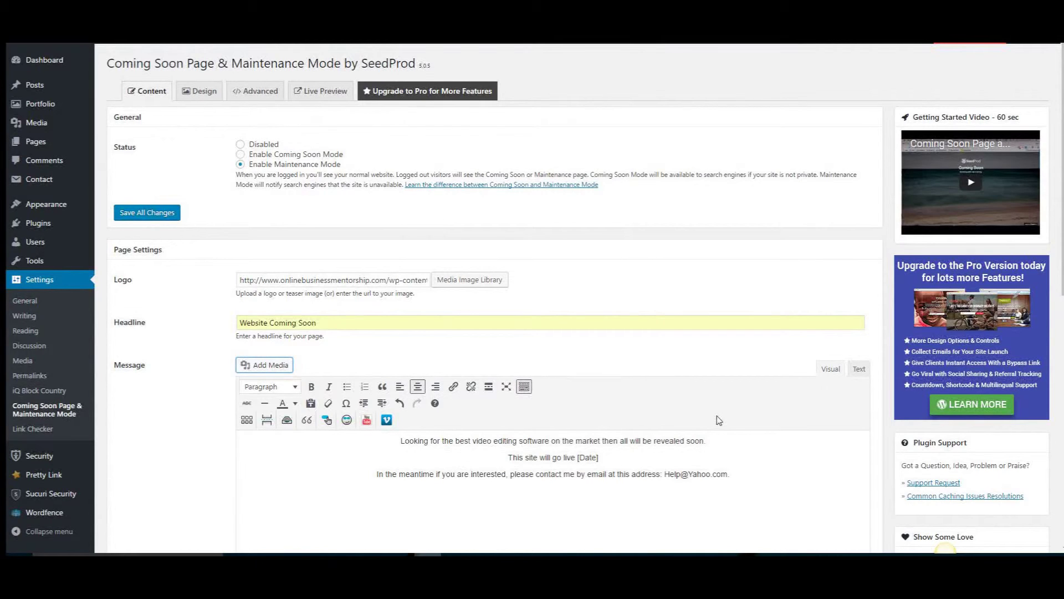
pyautogui.scroll(-3, 768, 477)
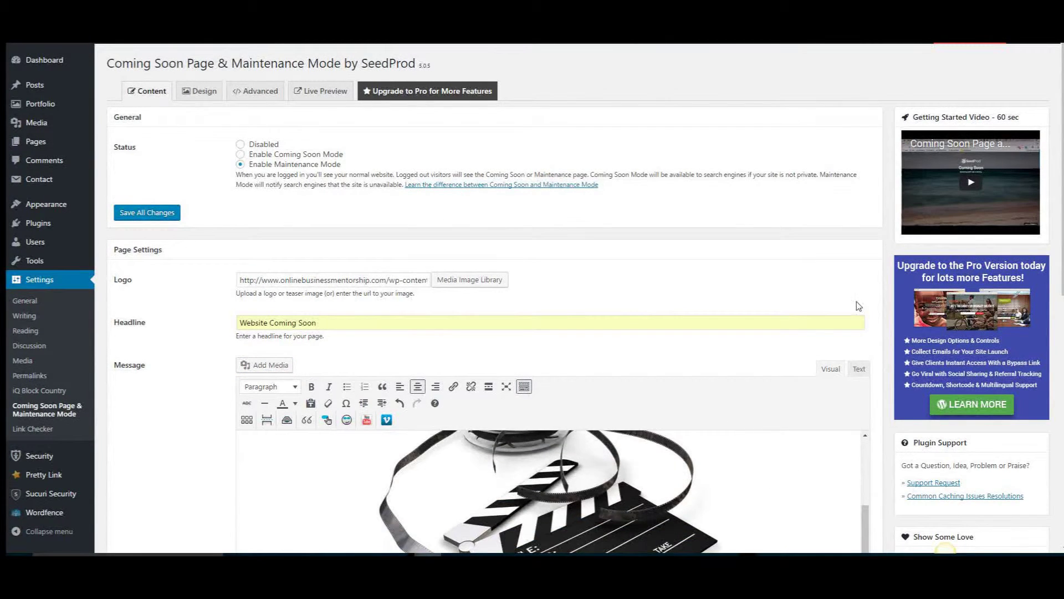
pyautogui.scroll(-3, 858, 306)
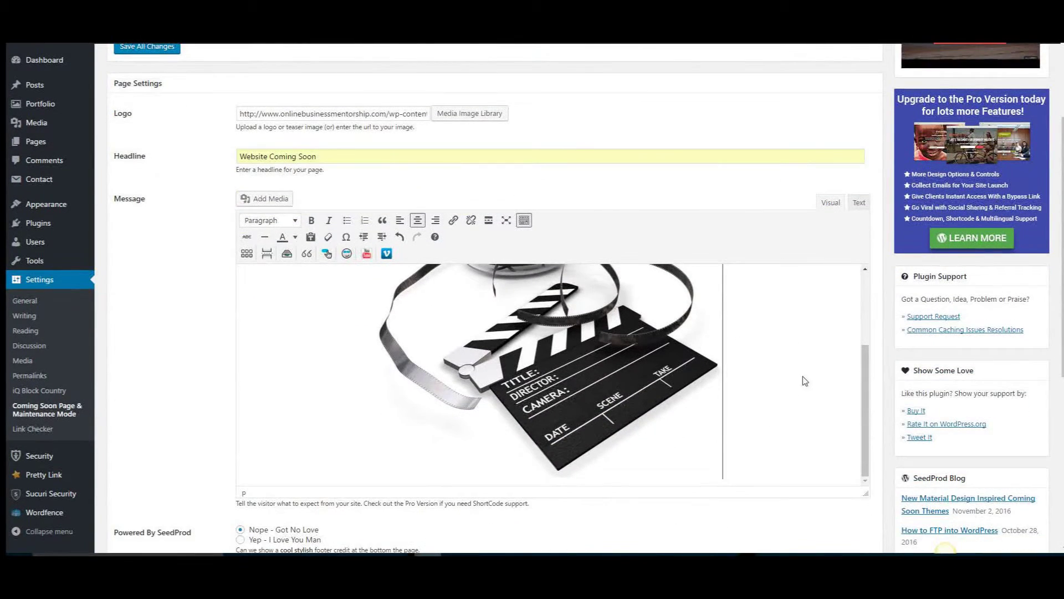
pyautogui.moveTo(862, 422); pyautogui.dragTo(868, 342)
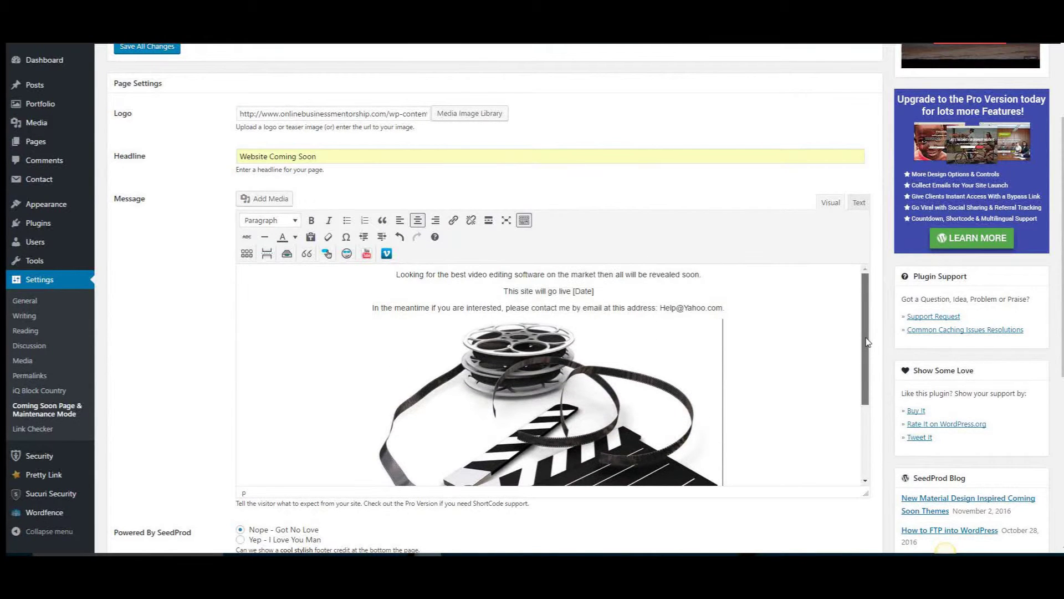
pyautogui.scroll(-3, 758, 377)
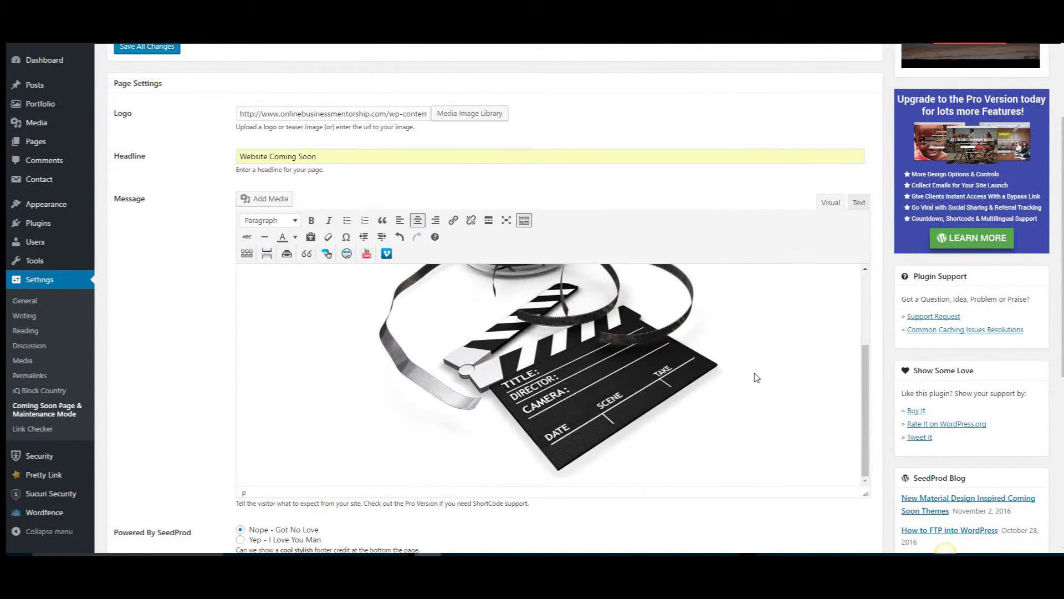
pyautogui.scroll(-2, 757, 378)
pyautogui.click(140, 469)
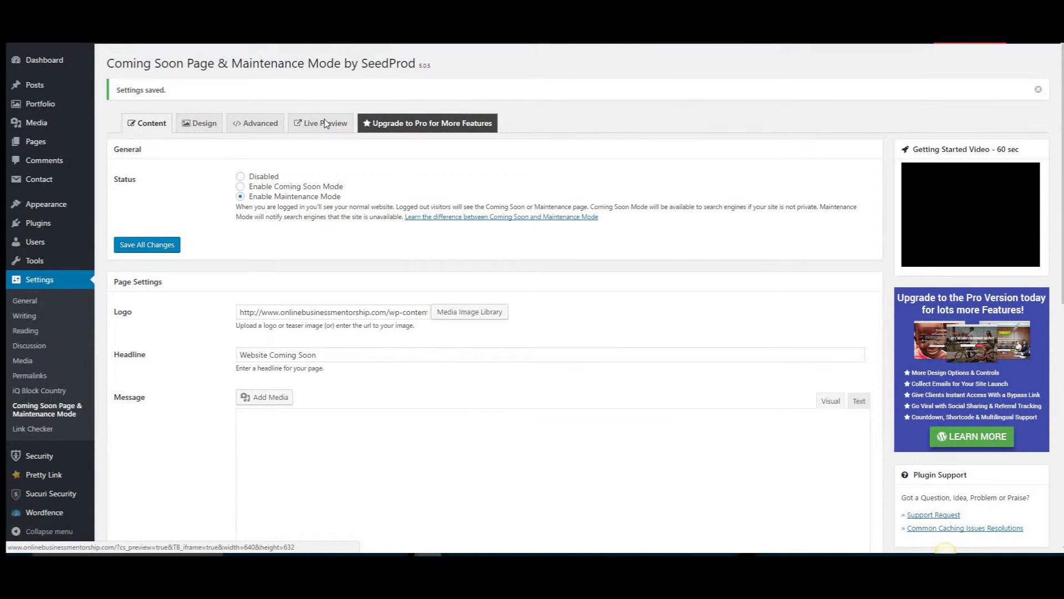
pyautogui.click(324, 123)
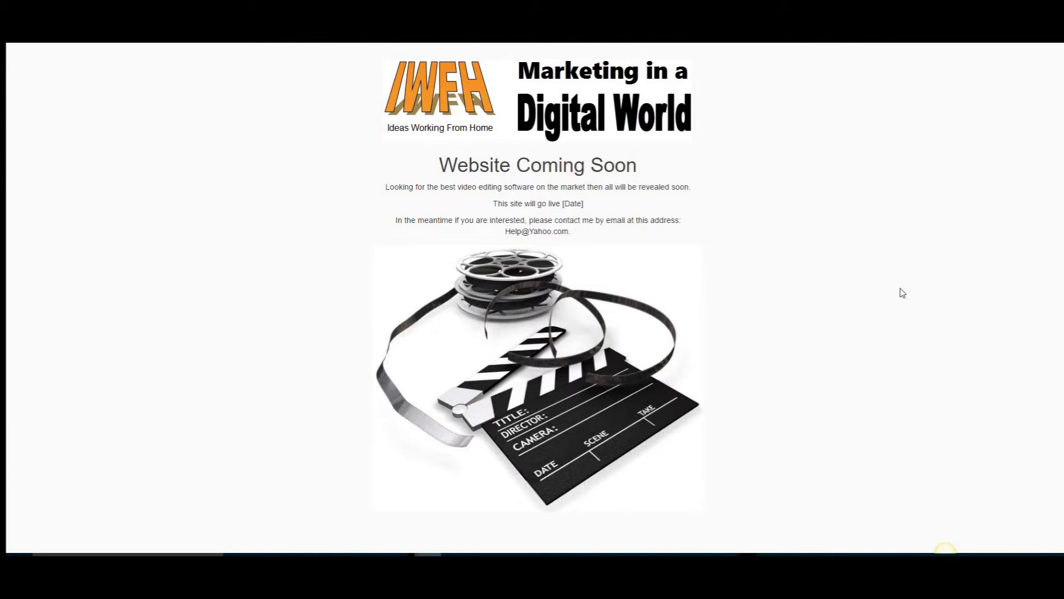
pyautogui.click(499, 14)
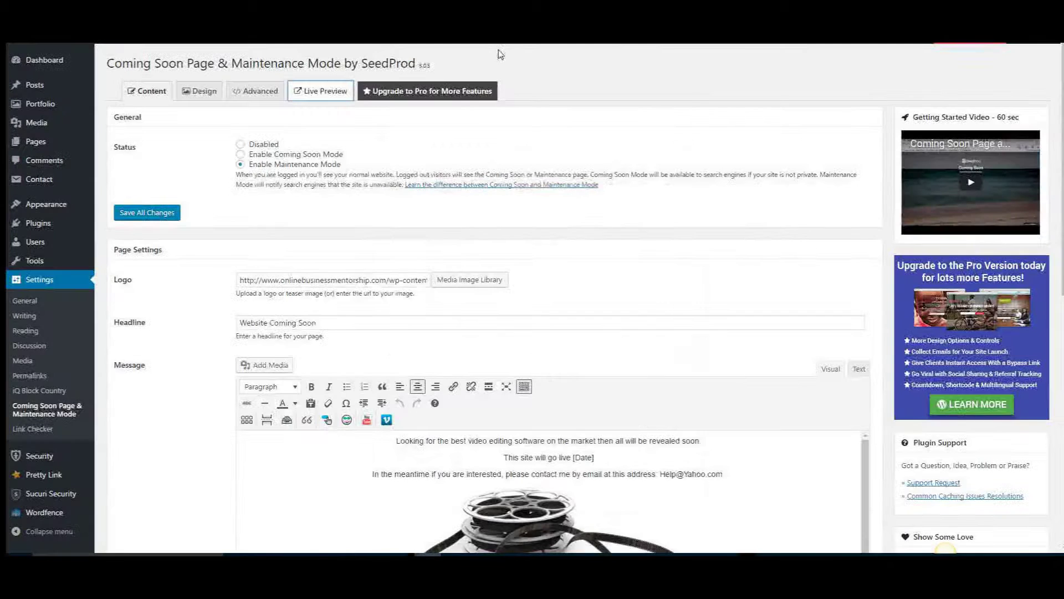
# Set an IWFH logo image from the media library as the favicon
pyautogui.scroll(-3, 604, 355)
pyautogui.scroll(-10, 605, 355)
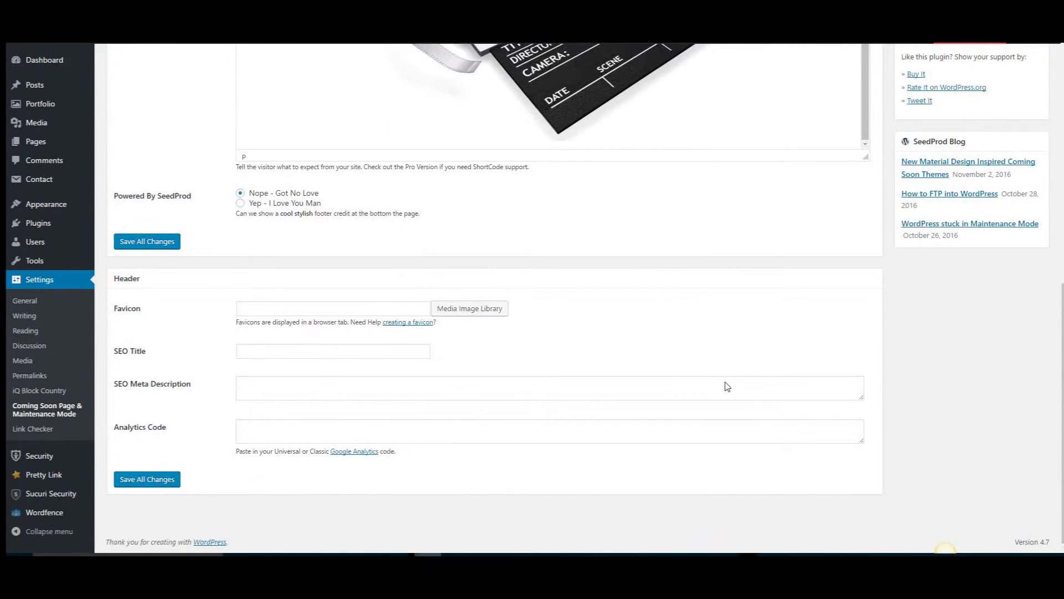
pyautogui.click(253, 311)
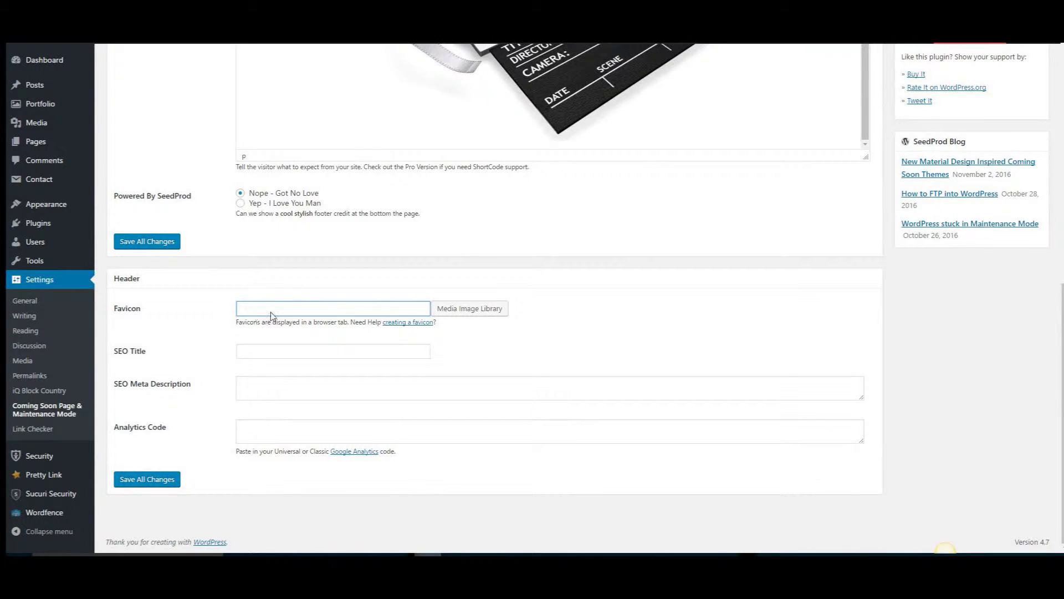
pyautogui.click(472, 309)
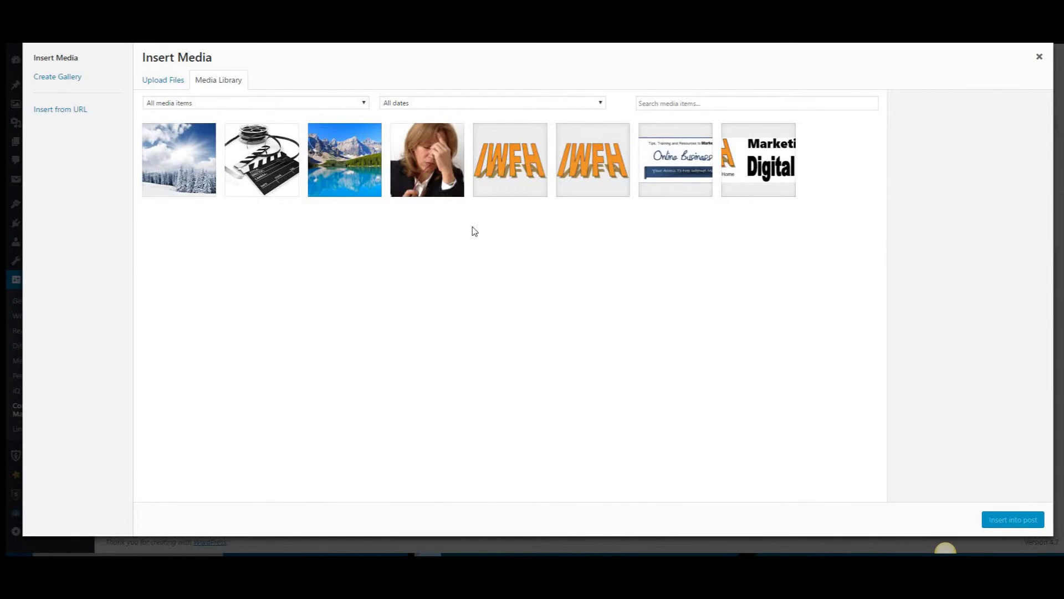
pyautogui.click(509, 164)
pyautogui.click(1009, 521)
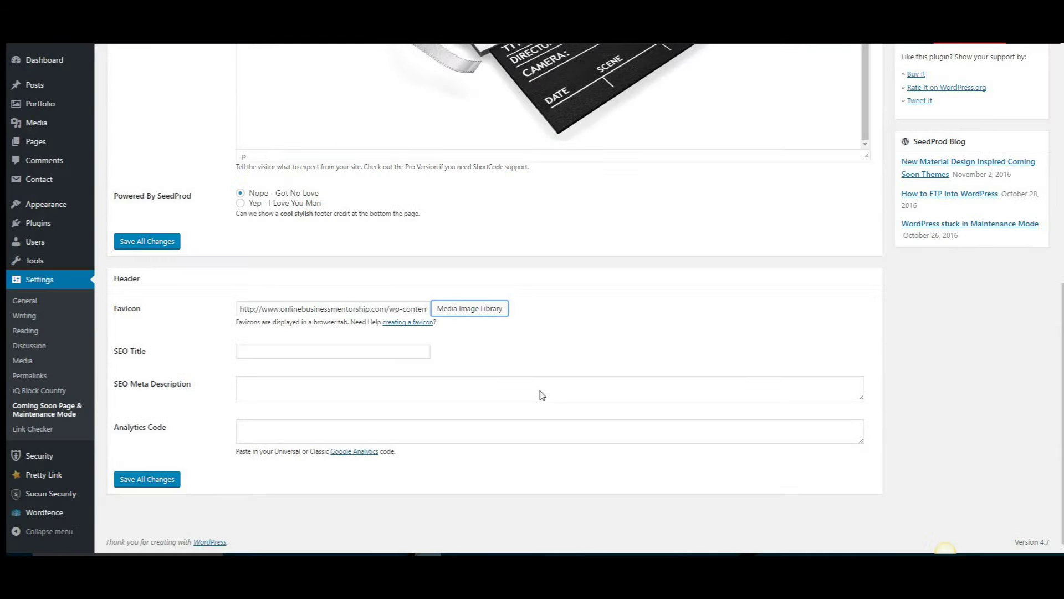
# Add the SEO title 'Best Video Recorder' and a pasted meta description, then save
pyautogui.click(267, 358)
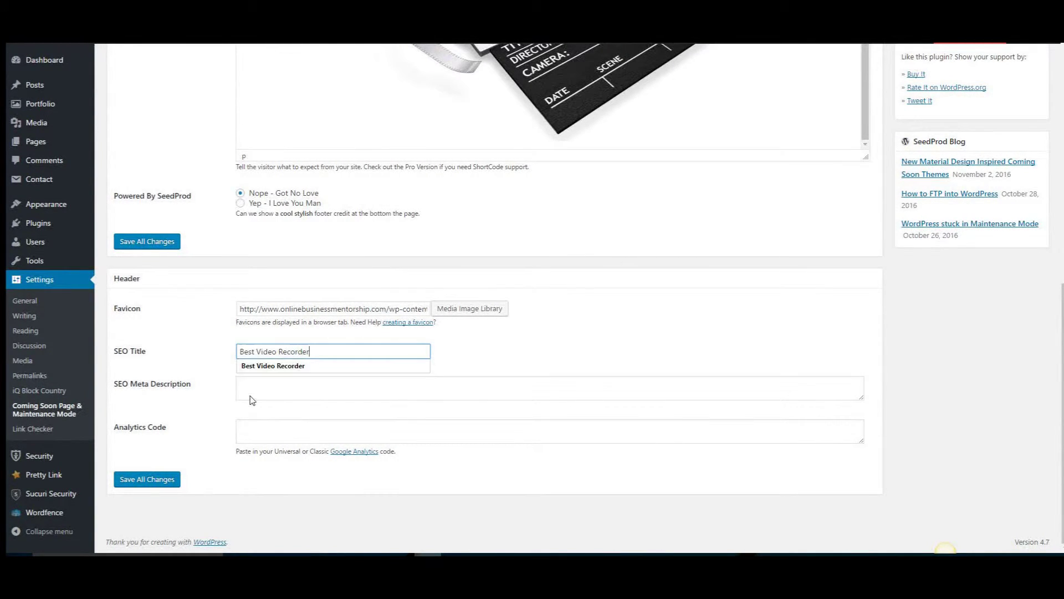
pyautogui.click(251, 396)
pyautogui.write("Best Video Recorder tutorials. Don't miss this inexpensive page.")
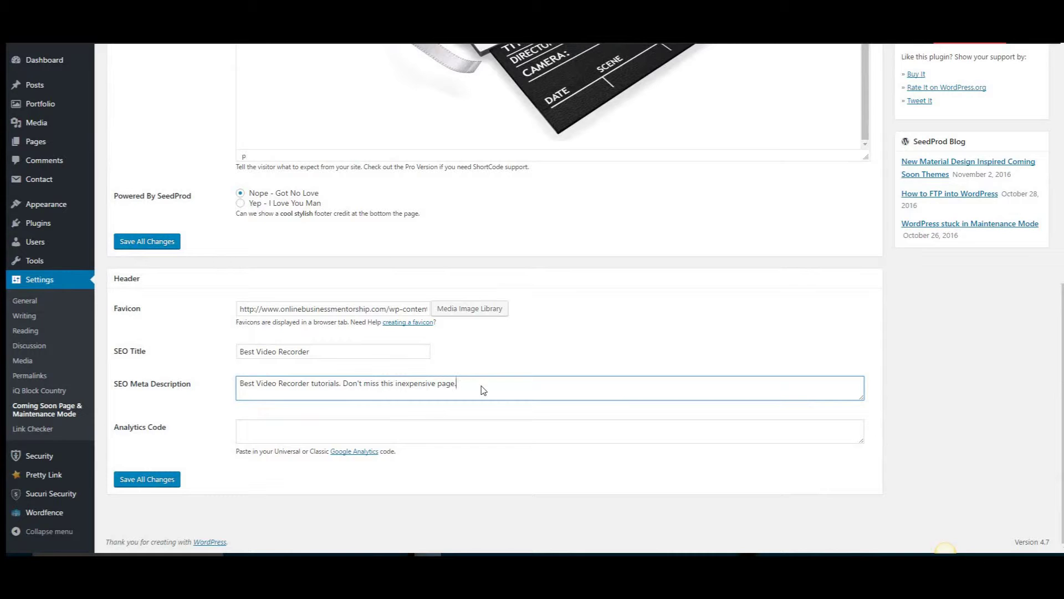
pyautogui.click(265, 437)
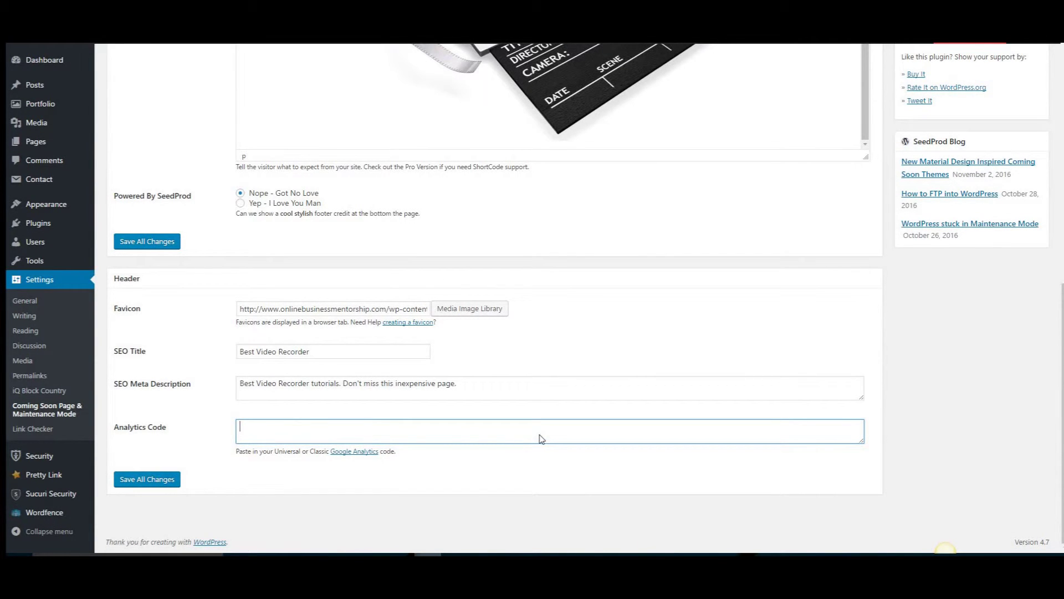
pyautogui.click(148, 480)
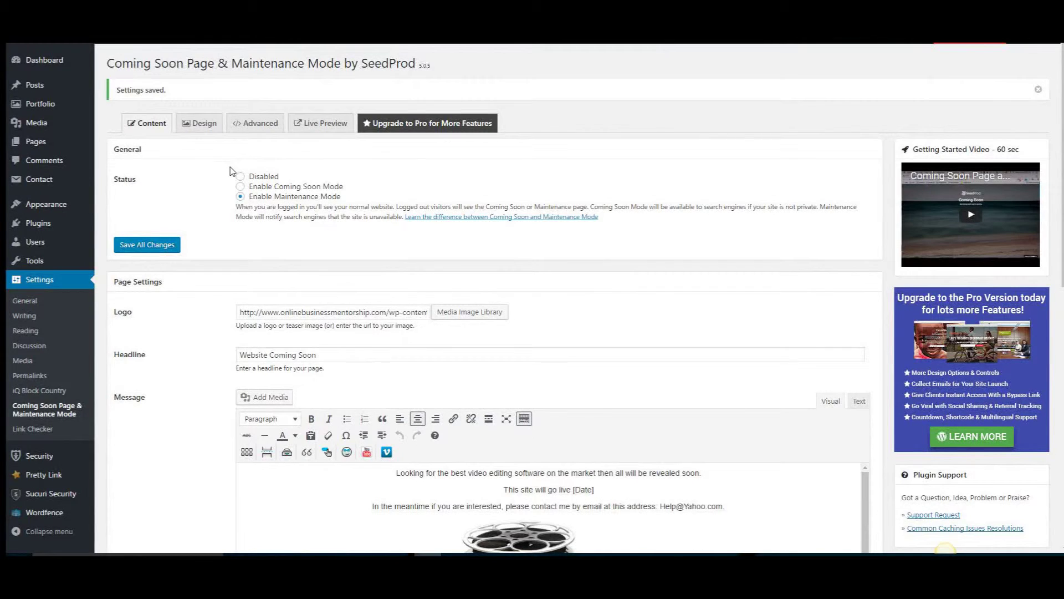
# On the Design tab, choose snow.jpg from the media library as the background image
pyautogui.click(203, 123)
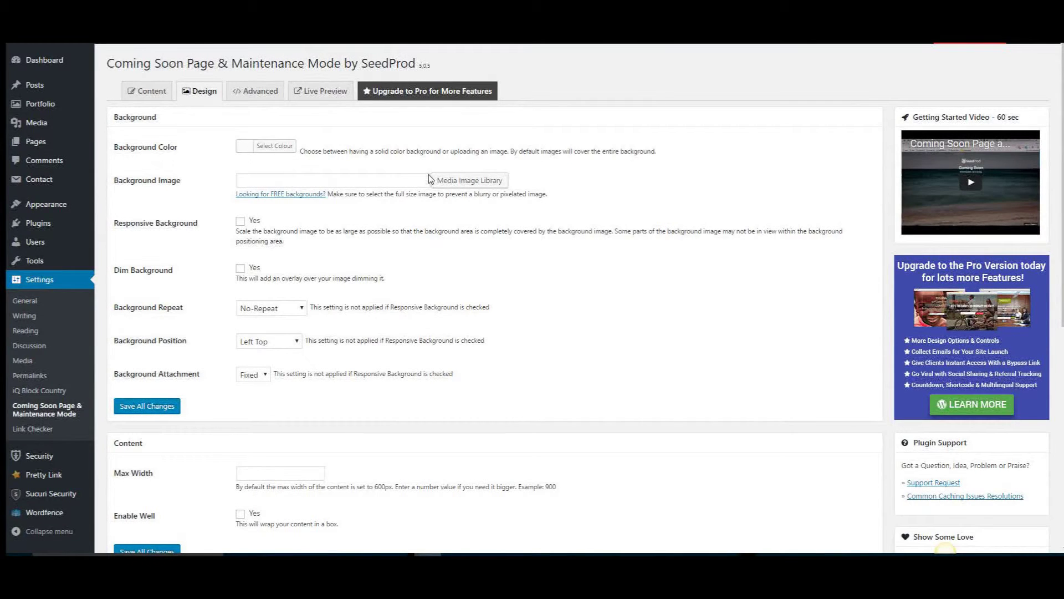
pyautogui.click(475, 182)
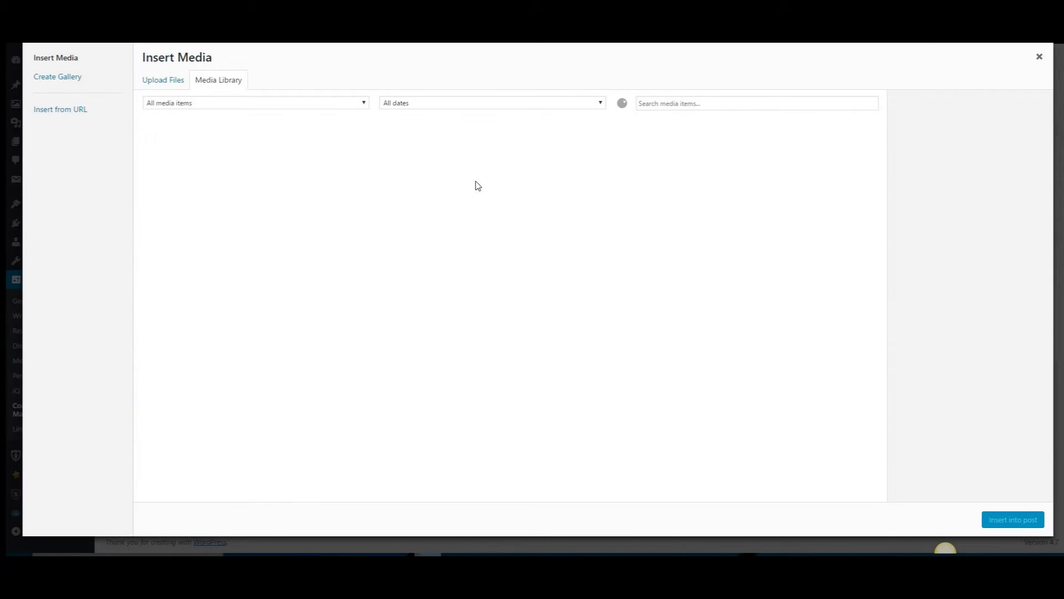
pyautogui.click(182, 157)
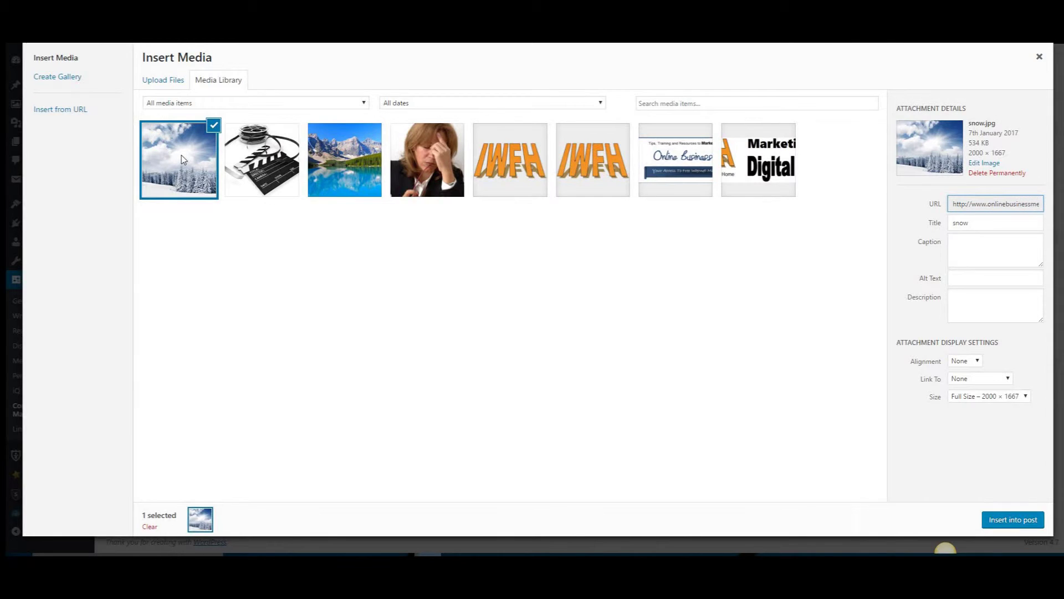
pyautogui.click(1017, 521)
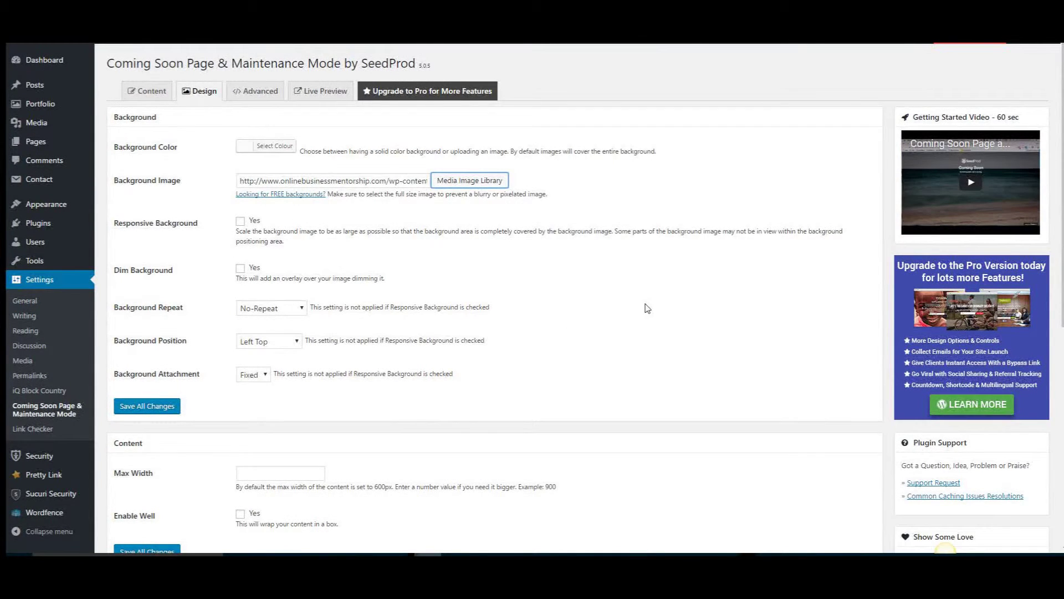
# Make the background responsive, positioned Center Center, save, and open the live preview
pyautogui.click(240, 222)
pyautogui.click(299, 342)
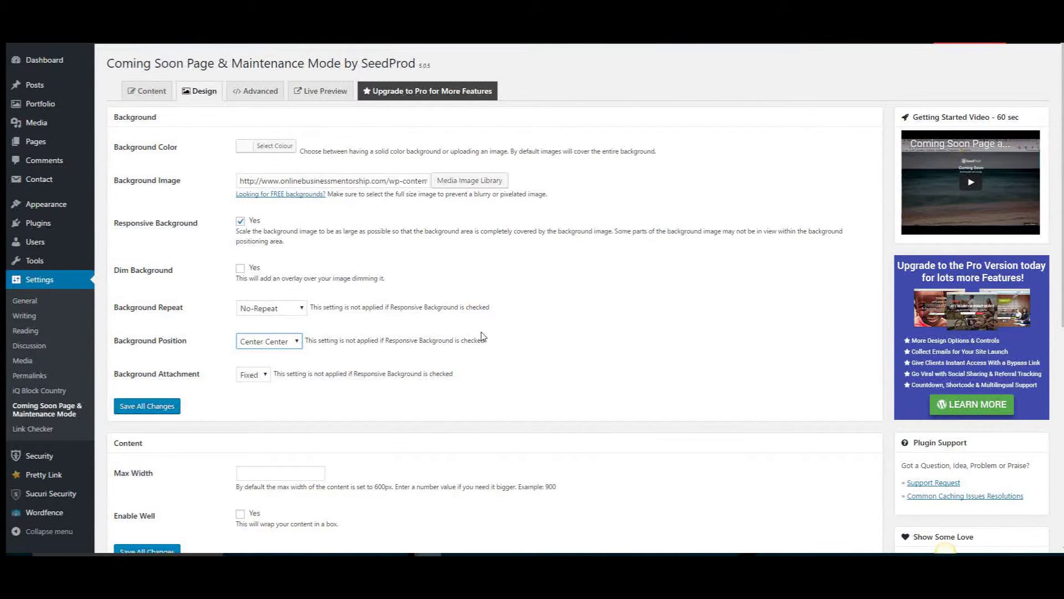
pyautogui.scroll(-1, 148, 359)
pyautogui.click(148, 352)
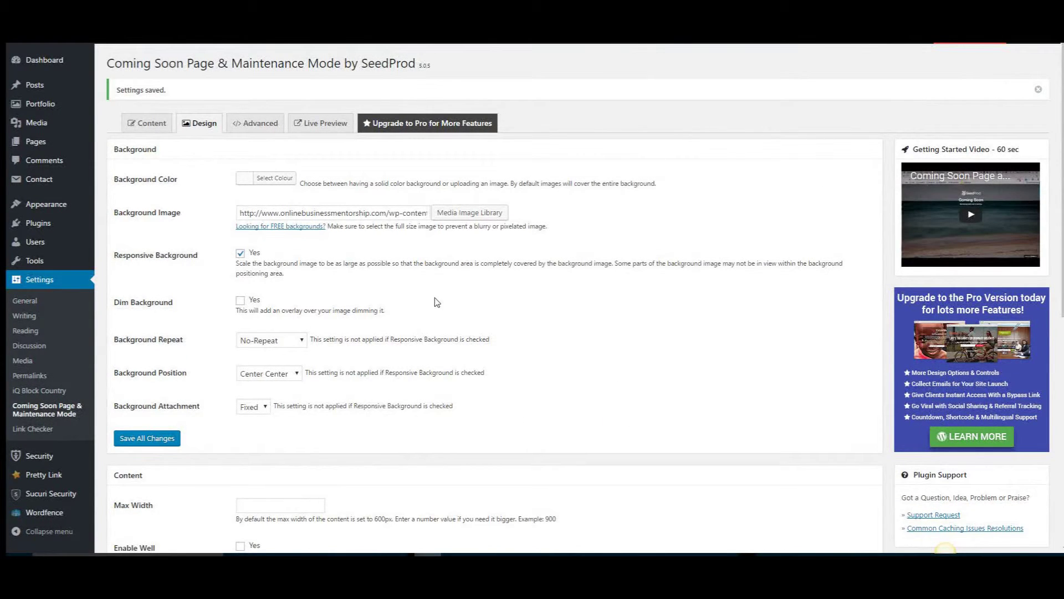
pyautogui.click(325, 125)
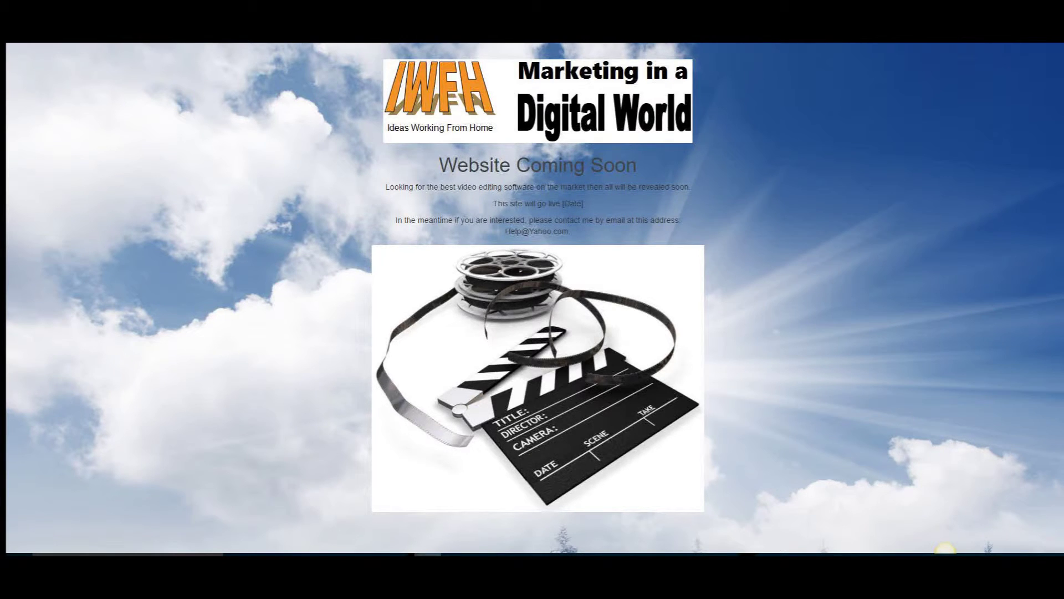
# Close the preview tab with Ctrl+W to get back to the Design settings
pyautogui.hotkey('ctrl', 'w')
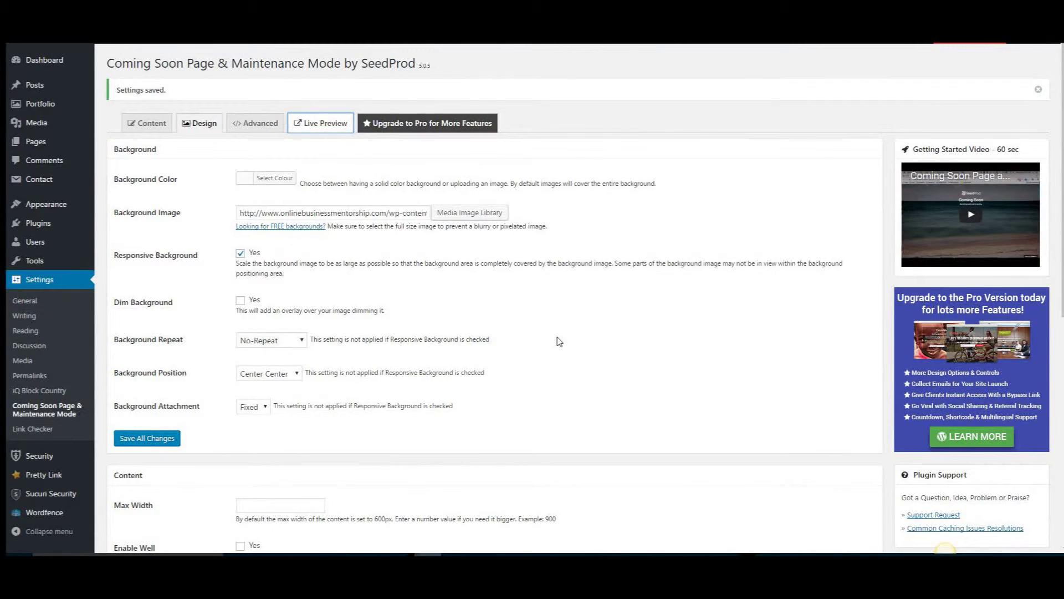
# Set the body text colour to black
pyautogui.scroll(-2, 564, 343)
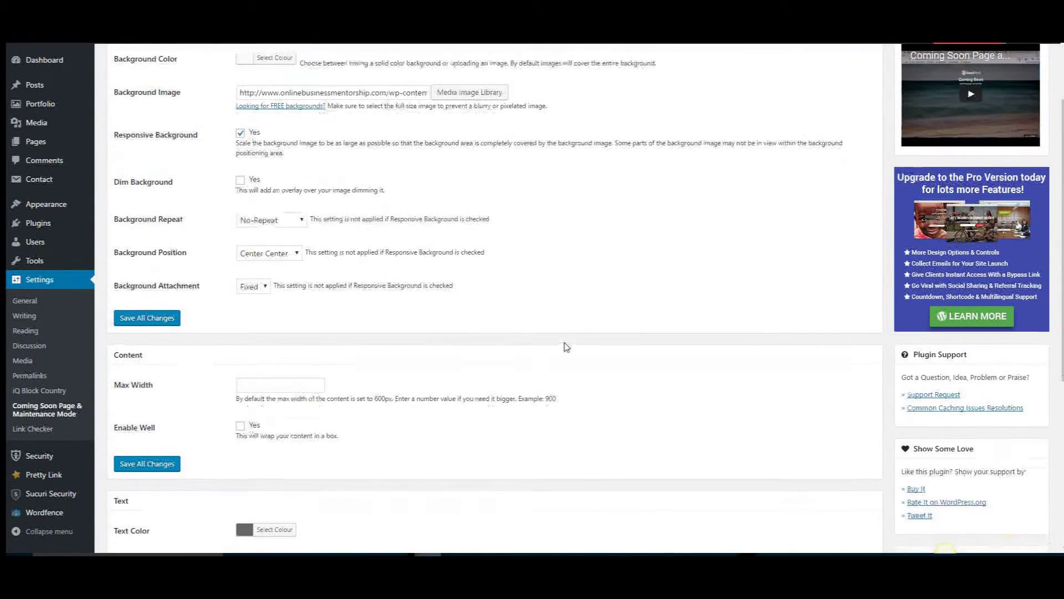
pyautogui.scroll(-3, 567, 346)
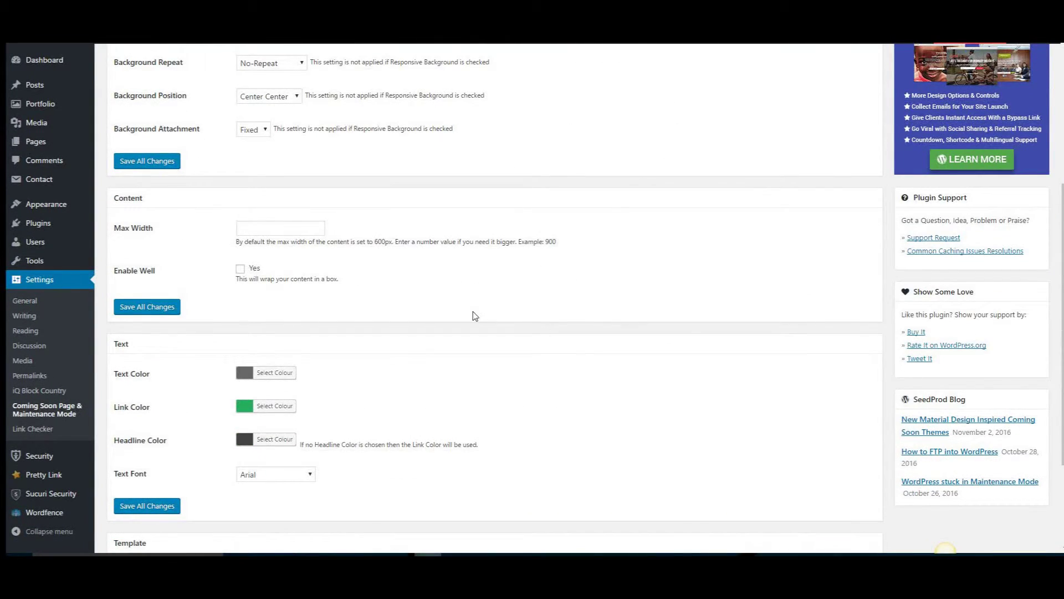
pyautogui.scroll(-1, 397, 345)
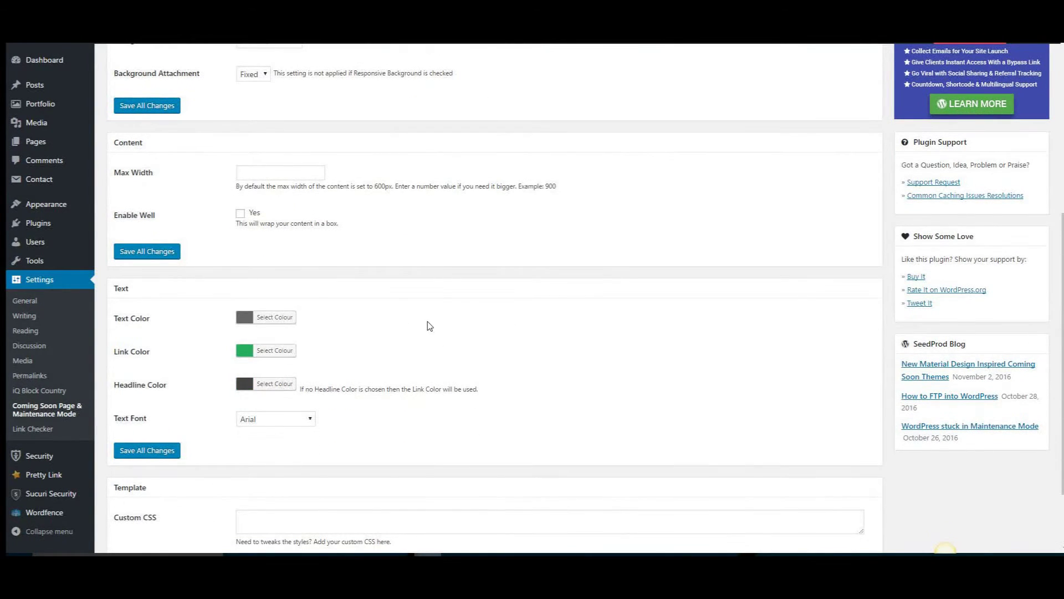
pyautogui.click(274, 317)
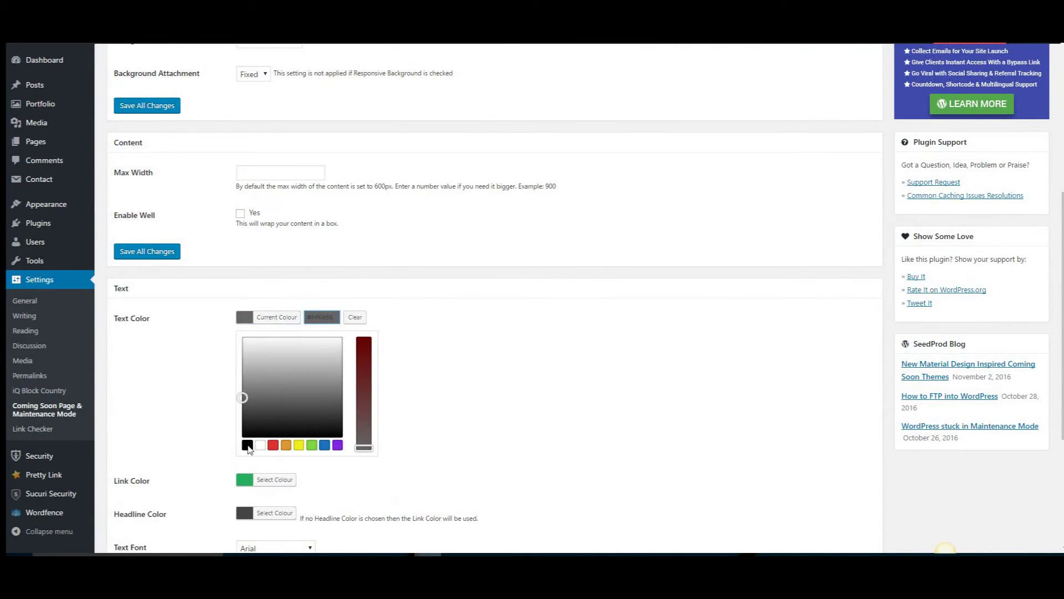
pyautogui.click(247, 445)
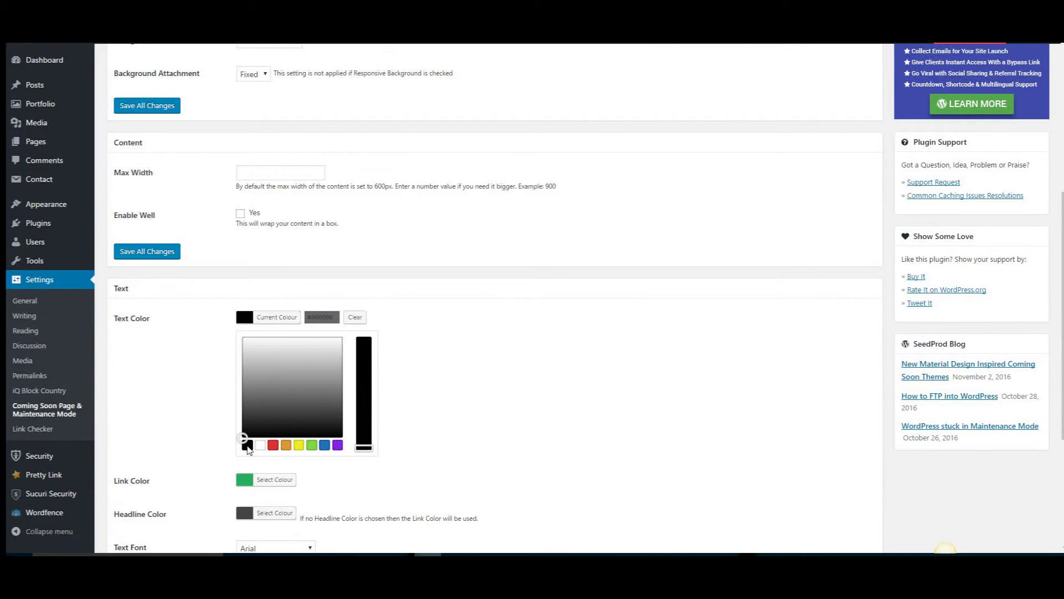
pyautogui.click(461, 404)
# Set the link and headline colours to black and save all changes
pyautogui.scroll(-2, 444, 388)
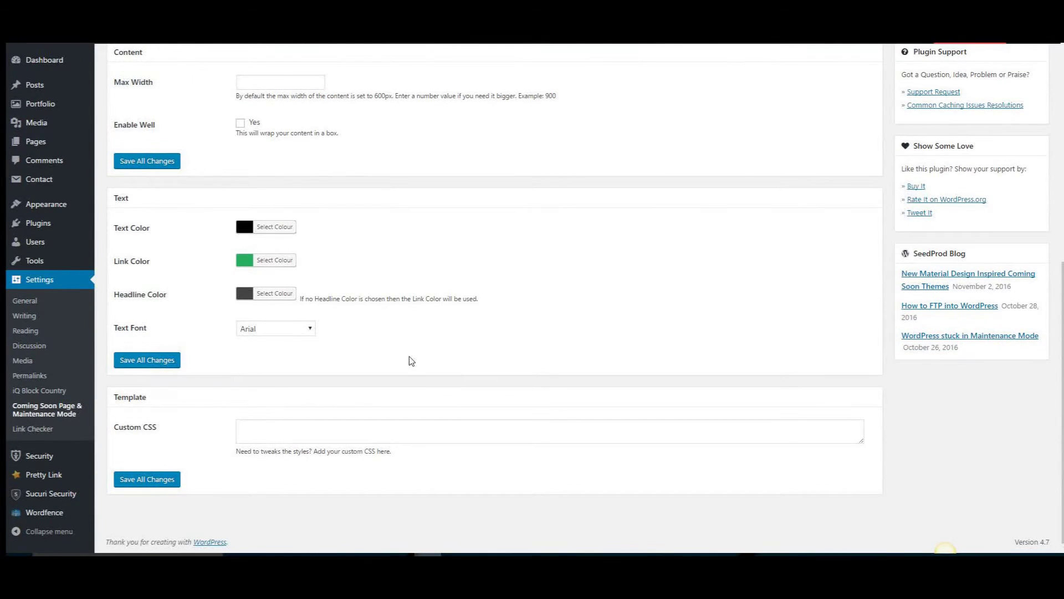
pyautogui.click(274, 260)
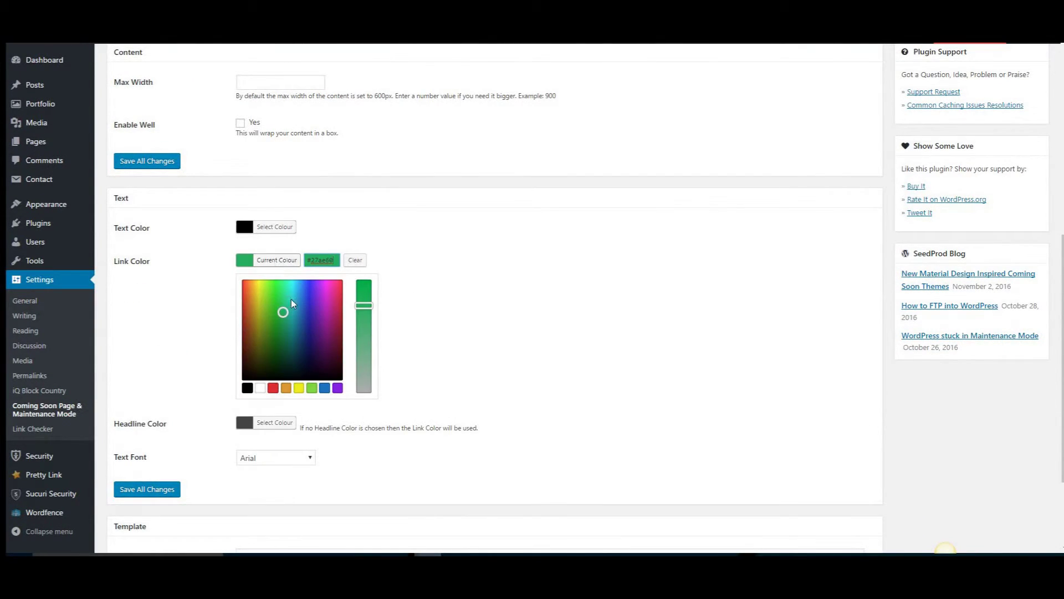
pyautogui.click(247, 388)
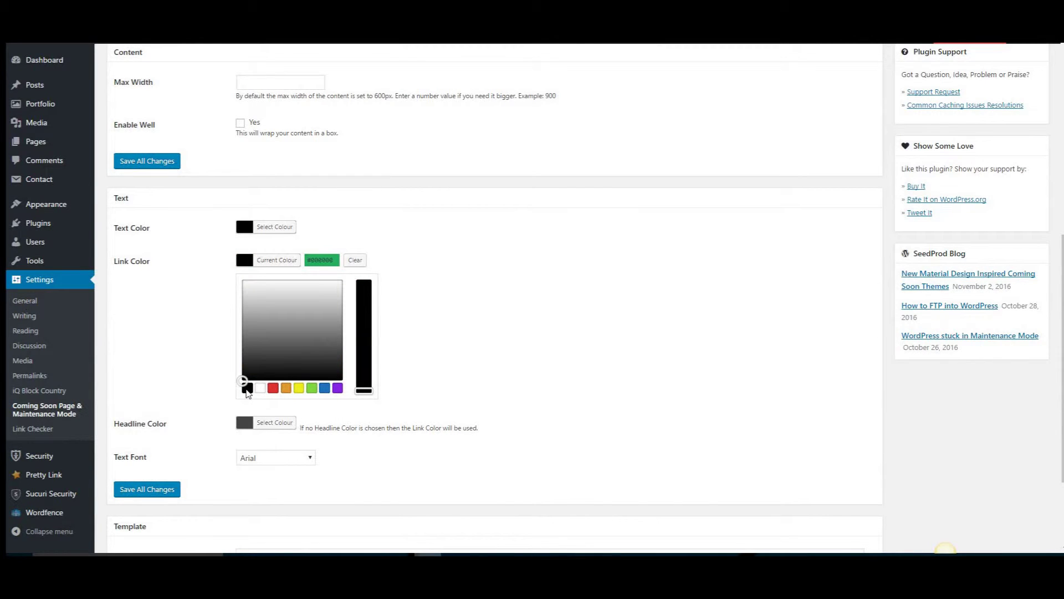
pyautogui.click(449, 354)
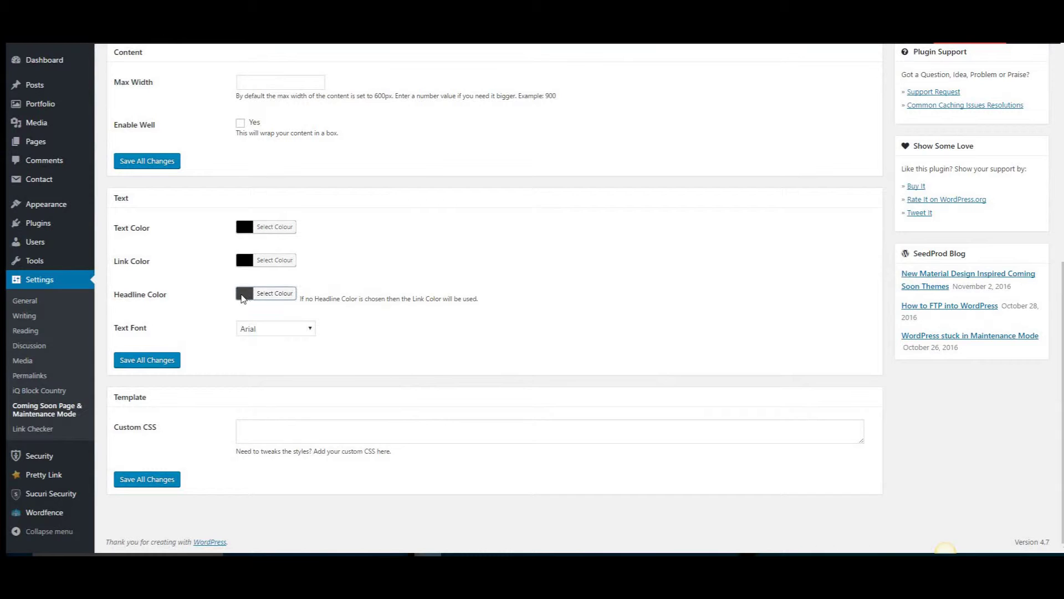
pyautogui.click(242, 294)
pyautogui.click(247, 421)
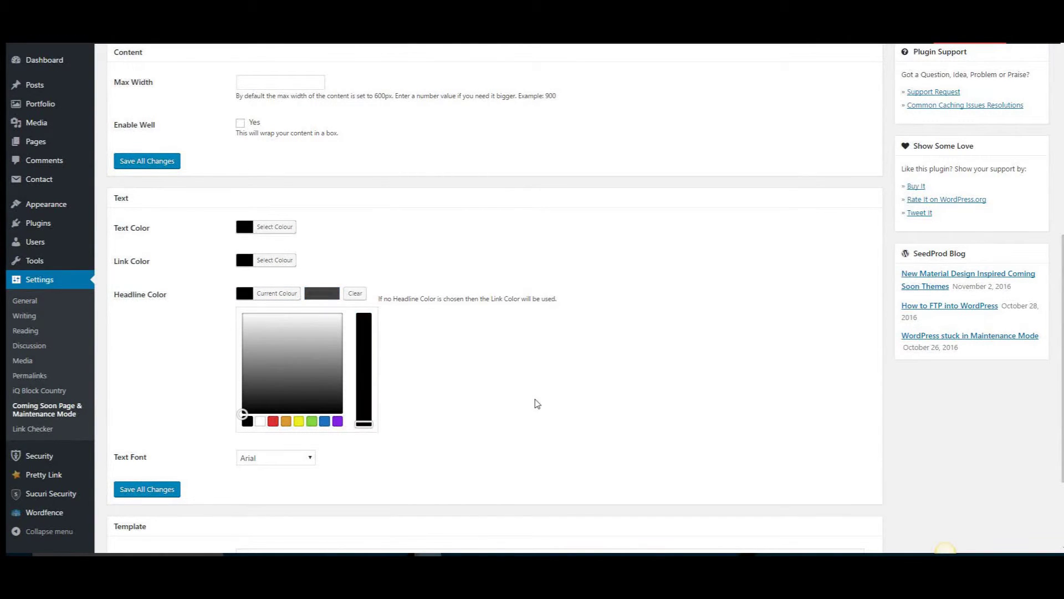
pyautogui.scroll(-2, 487, 372)
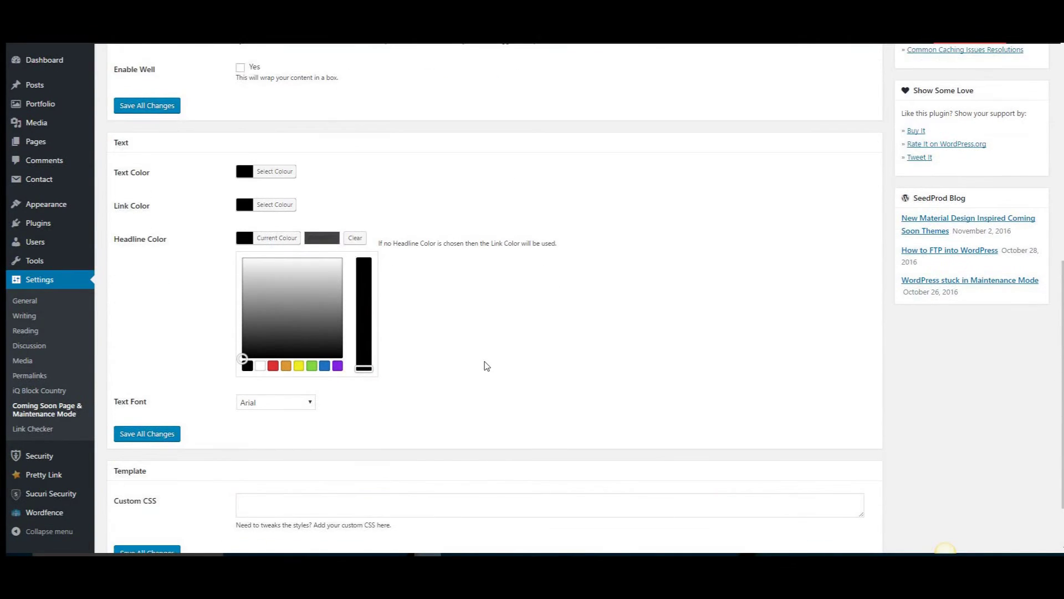
pyautogui.click(485, 363)
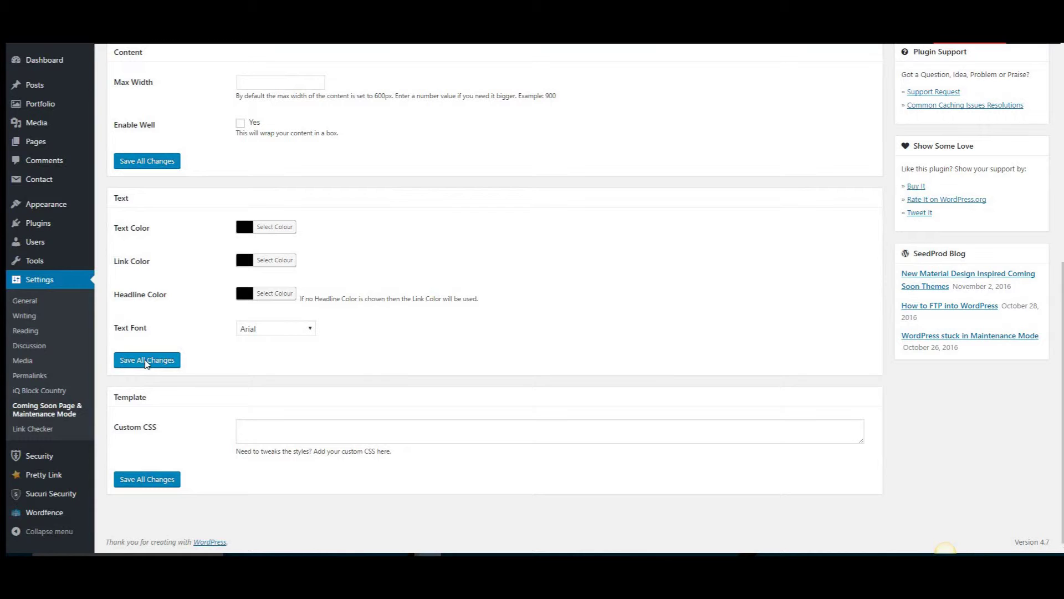
pyautogui.click(145, 359)
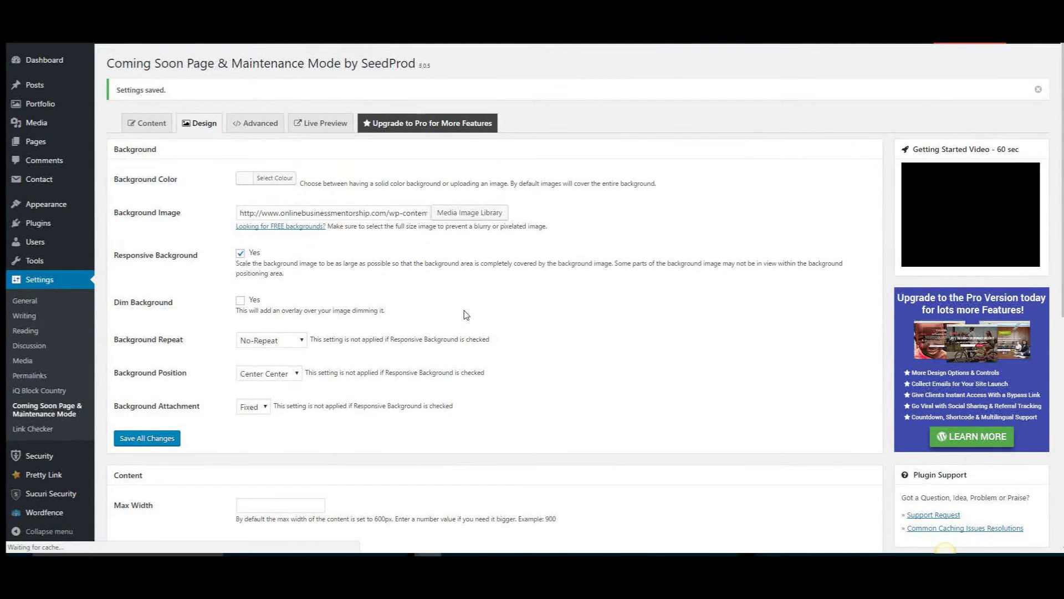
# Review the black-text coming-soon page in Live Preview, then close the preview
pyautogui.click(320, 123)
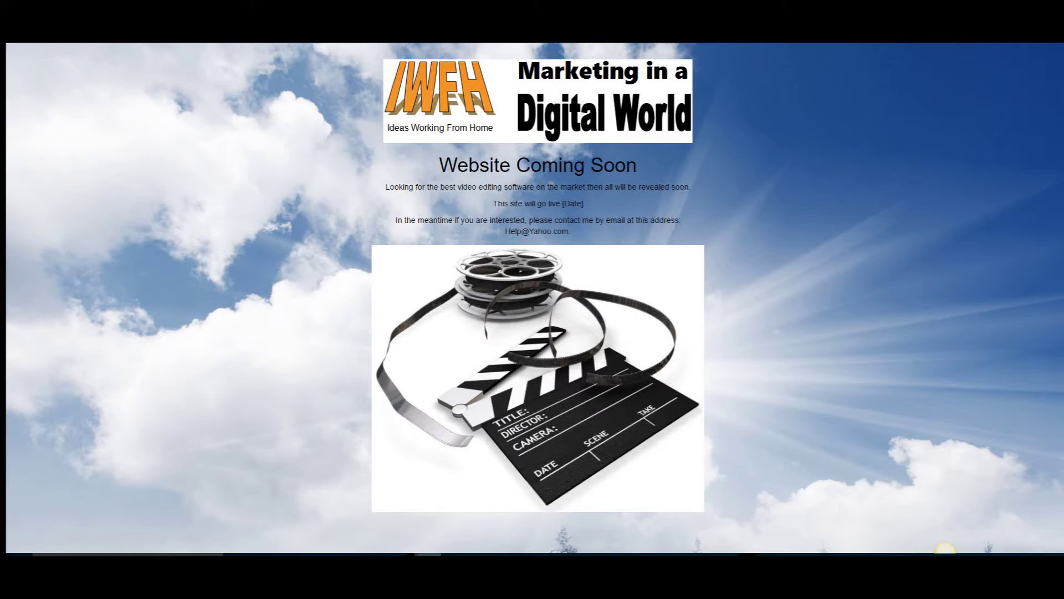
pyautogui.hotkey('ctrl', 'w')
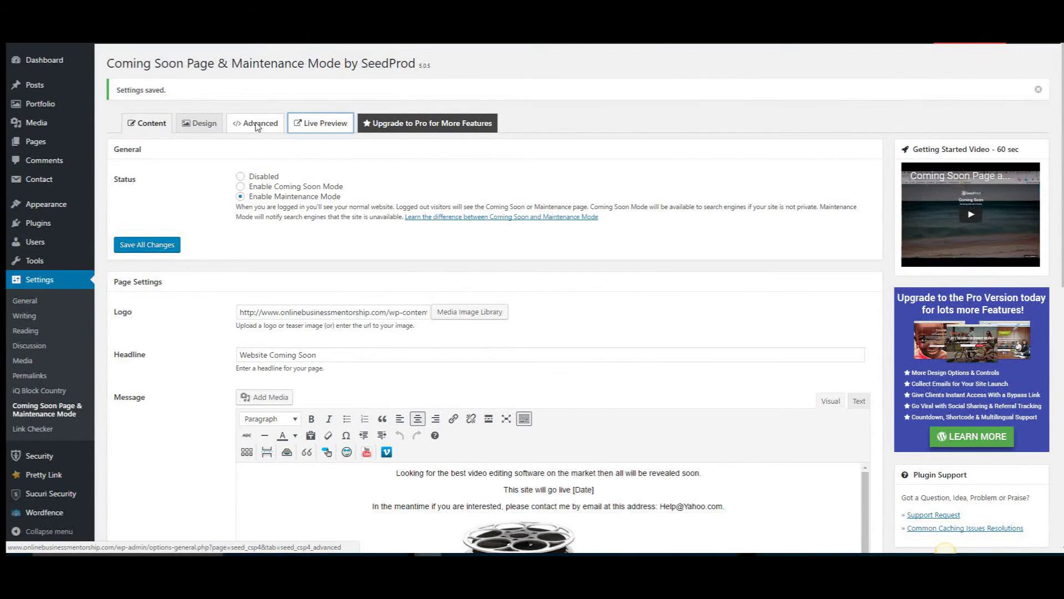
# View the Advanced script settings, then go to SeedProd's Upgrade to Pro page
pyautogui.click(257, 124)
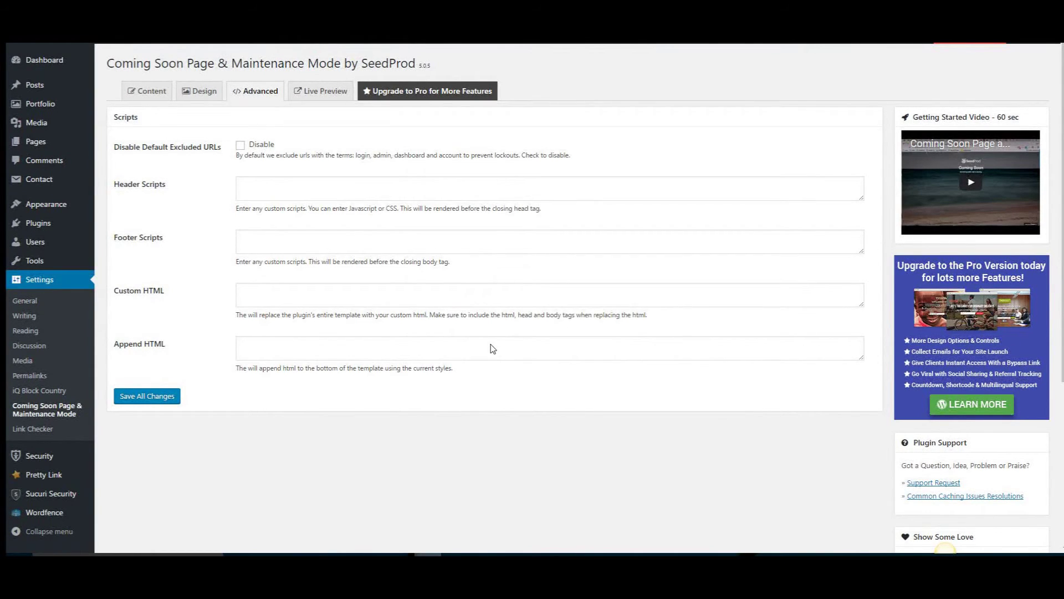
pyautogui.click(417, 92)
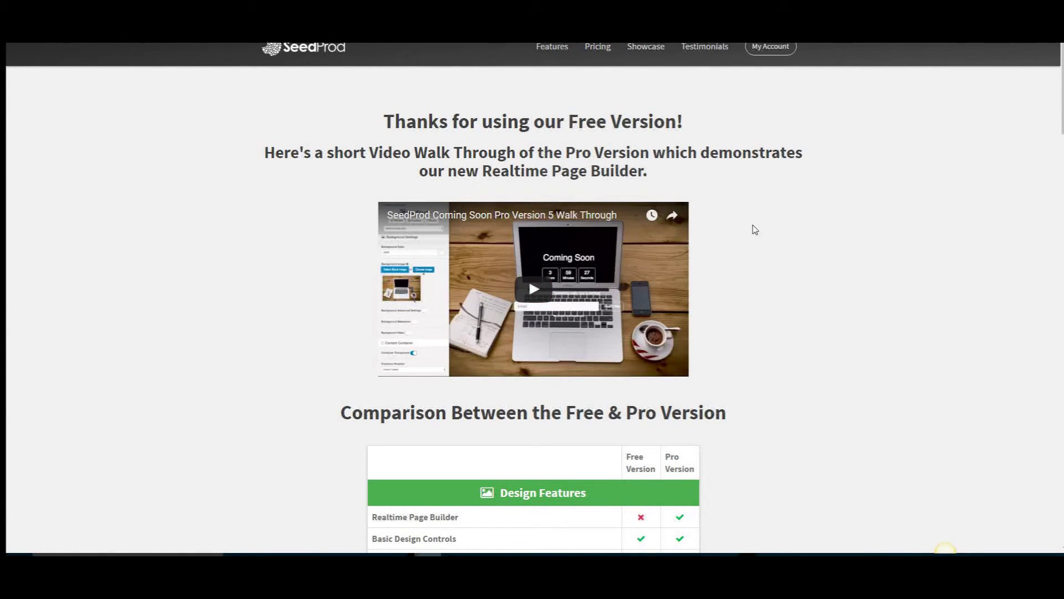
# Scroll through the free-versus-Pro comparison table and testimonials to the 'Are you Ready to Upgrade' box
pyautogui.scroll(-1, 746, 240)
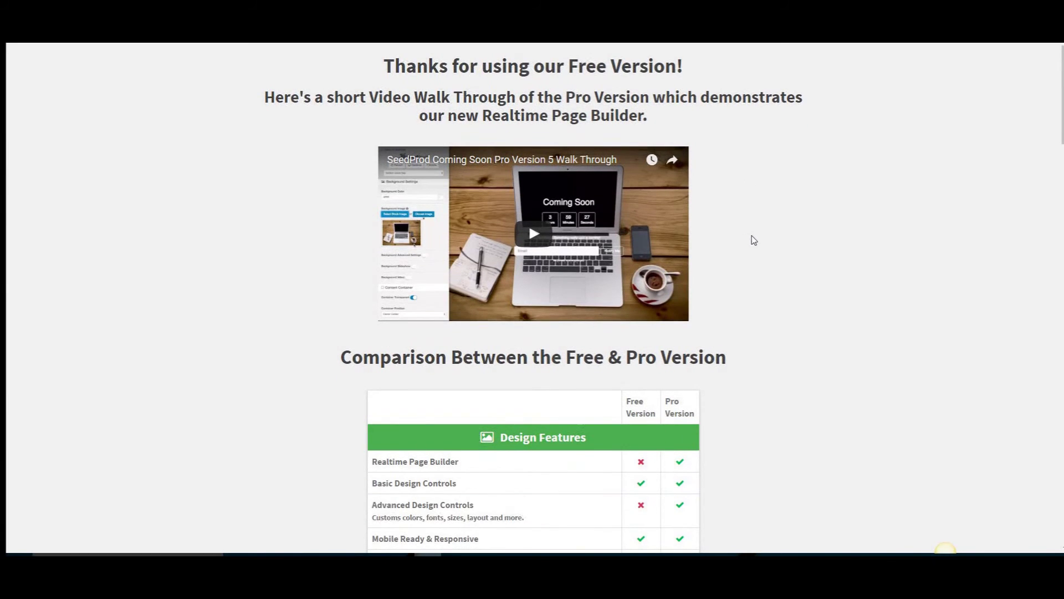
pyautogui.scroll(-3, 755, 240)
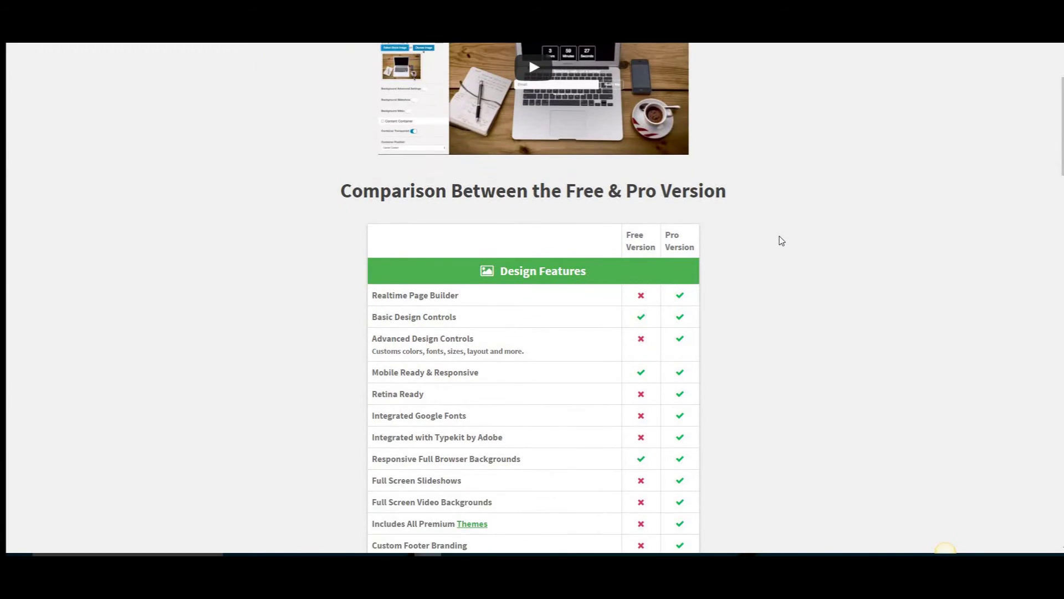
pyautogui.scroll(-1, 782, 240)
pyautogui.scroll(-1, 780, 240)
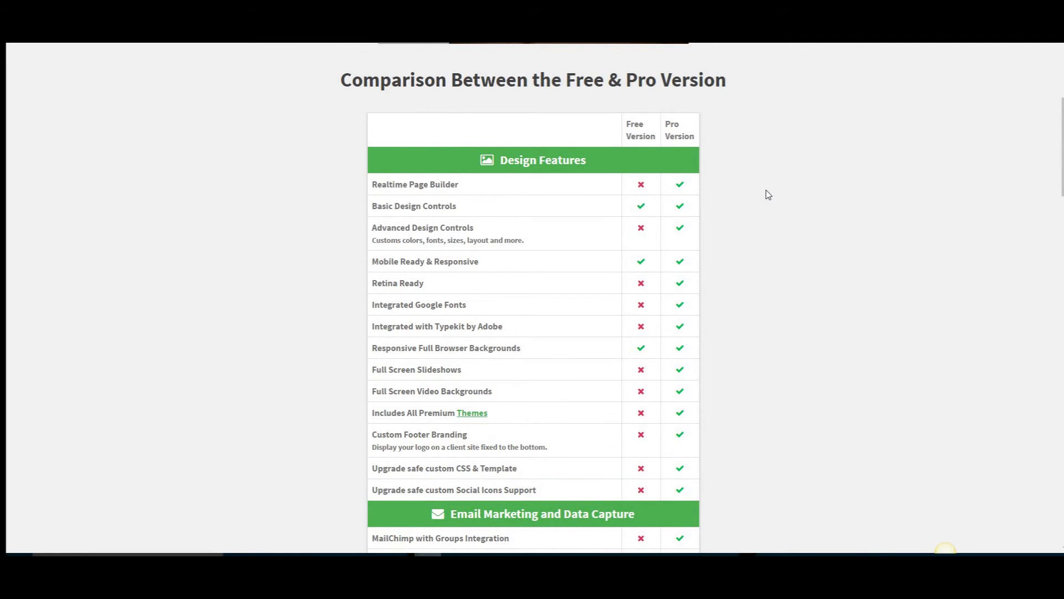
pyautogui.scroll(-2, 768, 194)
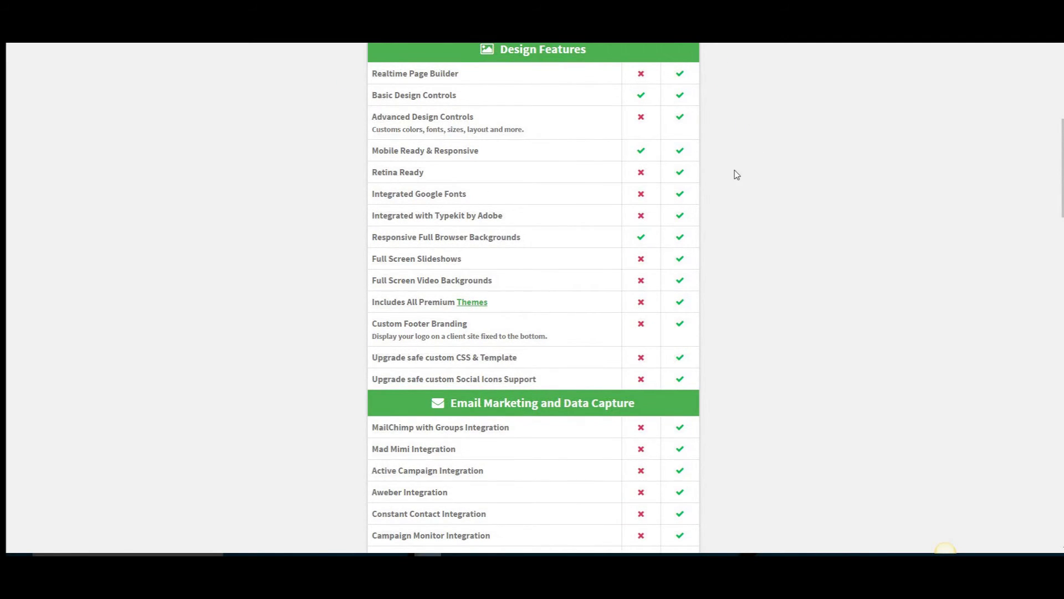
pyautogui.scroll(-1, 736, 175)
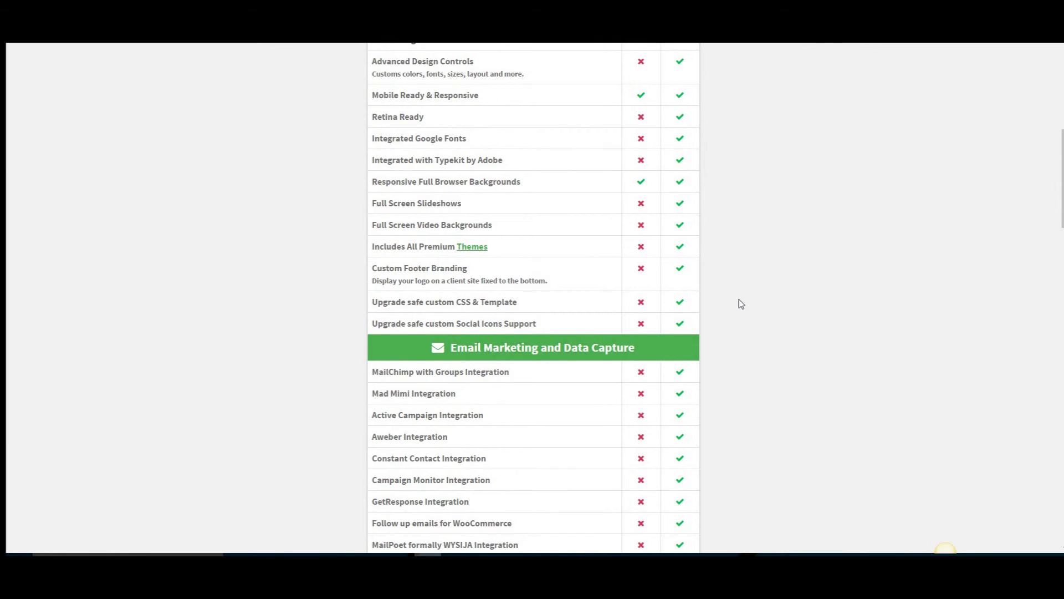
pyautogui.scroll(-2, 737, 299)
pyautogui.scroll(-1, 731, 283)
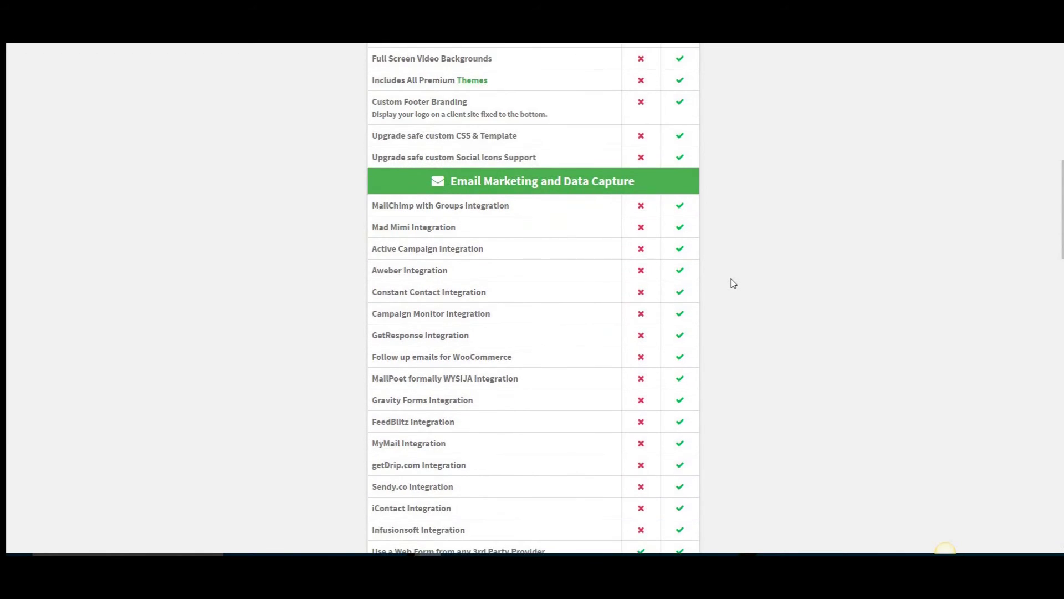
pyautogui.scroll(-2, 733, 283)
pyautogui.scroll(-2, 730, 281)
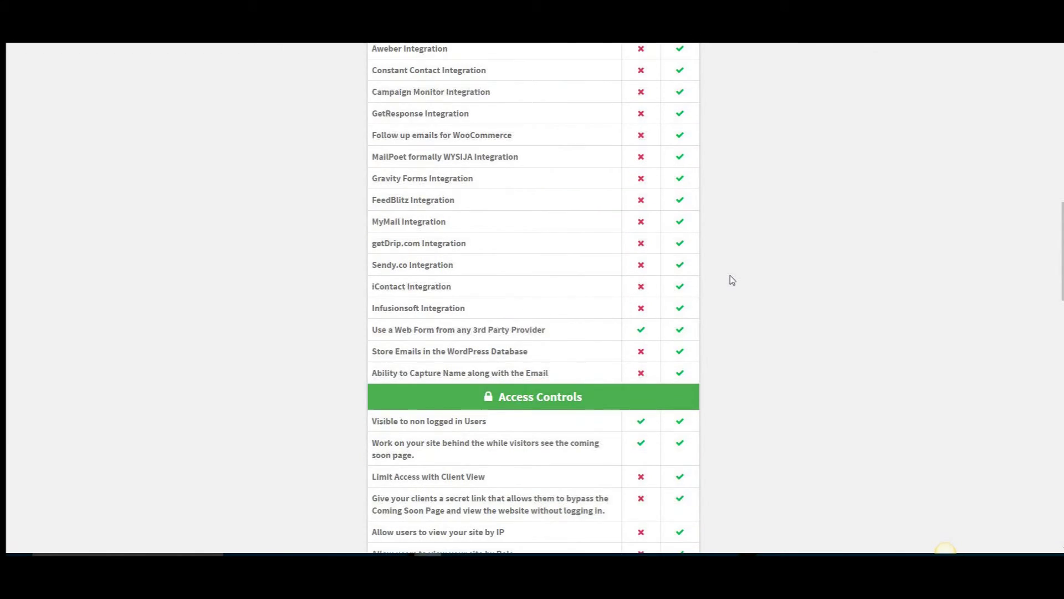
pyautogui.scroll(-1, 732, 279)
pyautogui.scroll(-1, 732, 279)
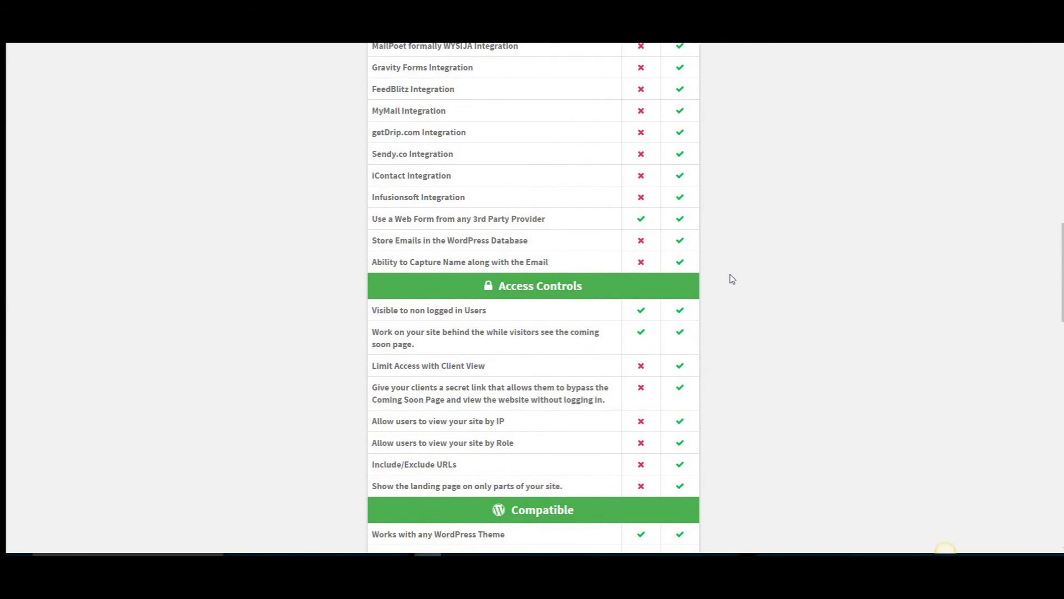
pyautogui.scroll(-2, 732, 279)
pyautogui.scroll(-1, 727, 276)
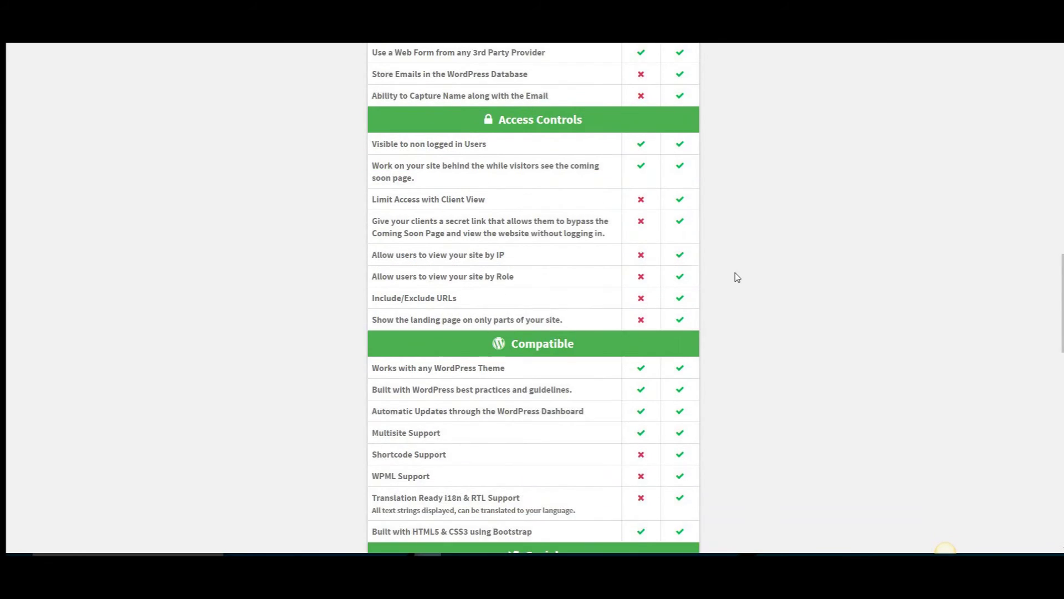
pyautogui.scroll(-2, 733, 275)
pyautogui.scroll(-6, 738, 277)
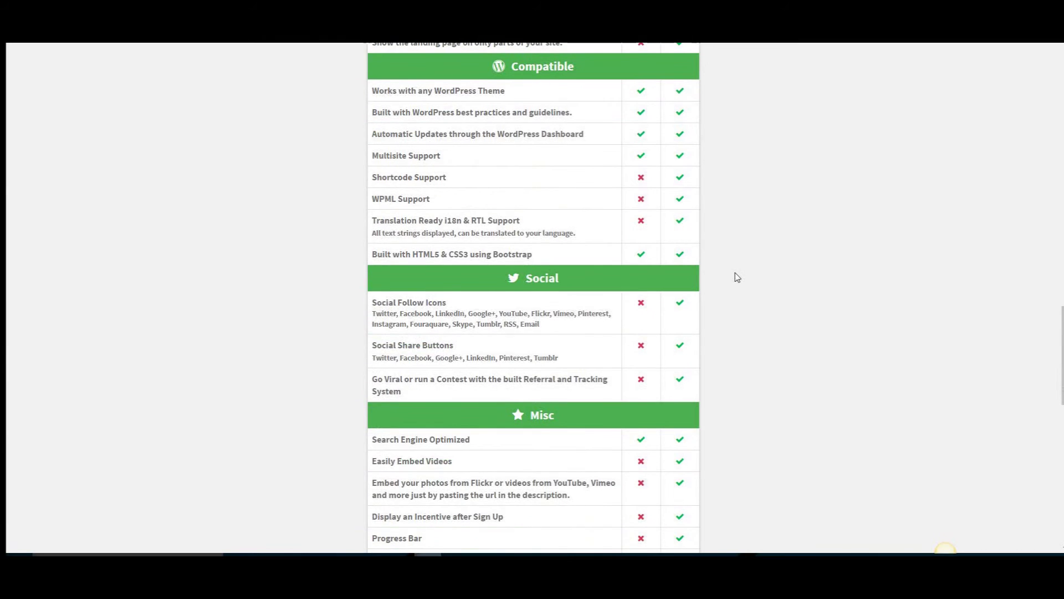
pyautogui.scroll(-7, 737, 277)
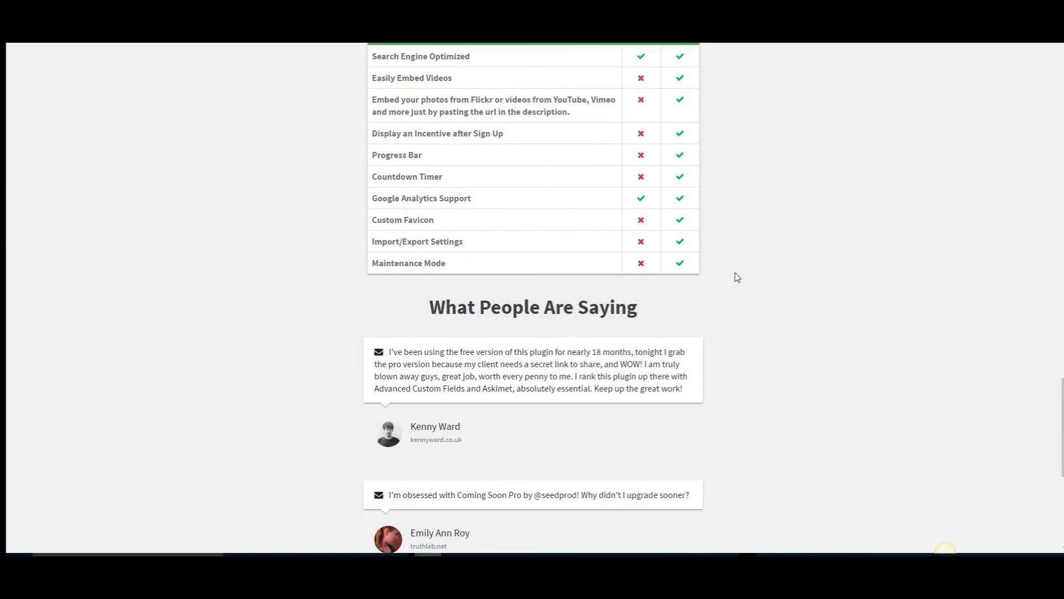
pyautogui.scroll(-2, 738, 277)
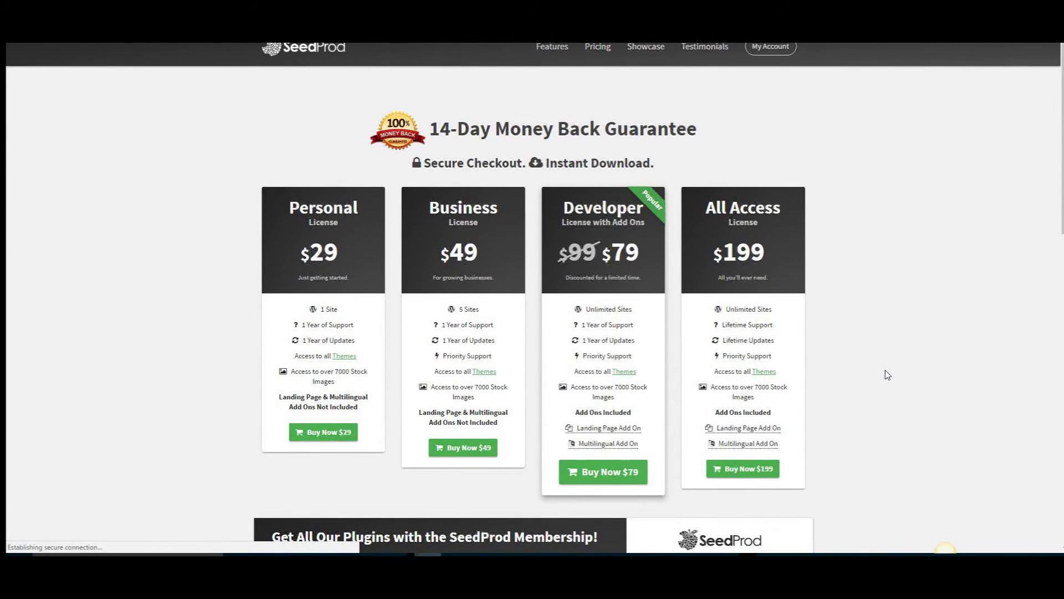
# Scroll through the Personal $29, Business $49, Developer $79 and All Access $199 plans and the $99/year membership
pyautogui.scroll(-1, 334, 277)
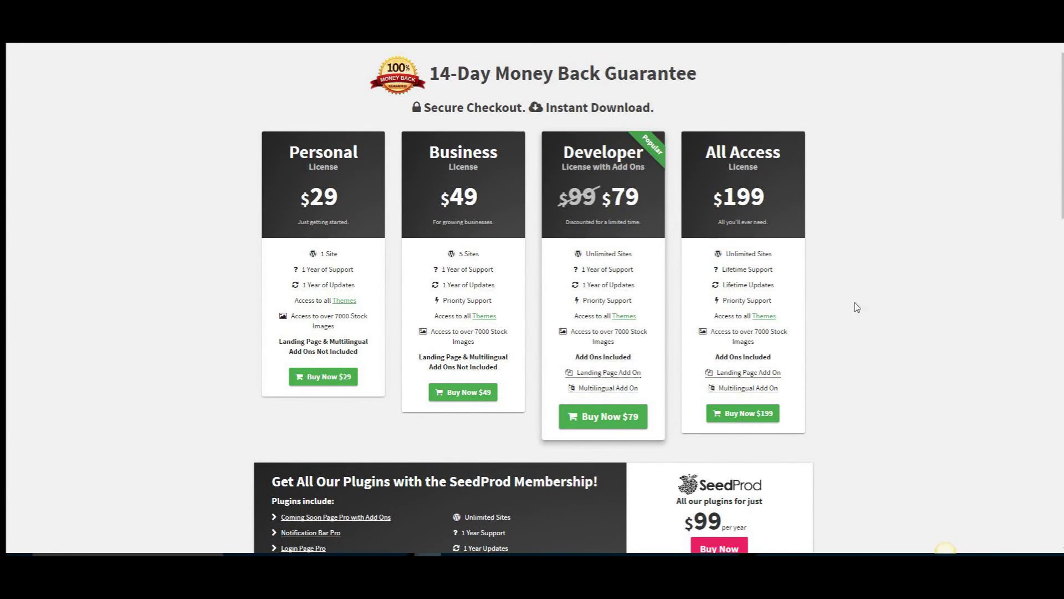
pyautogui.scroll(-2, 875, 287)
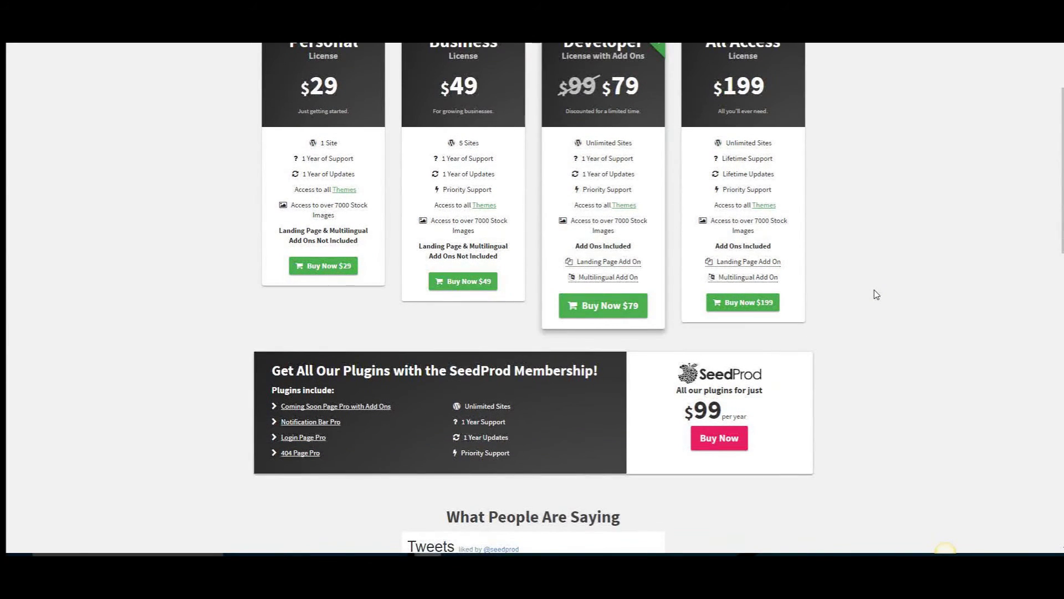
pyautogui.scroll(3, 875, 289)
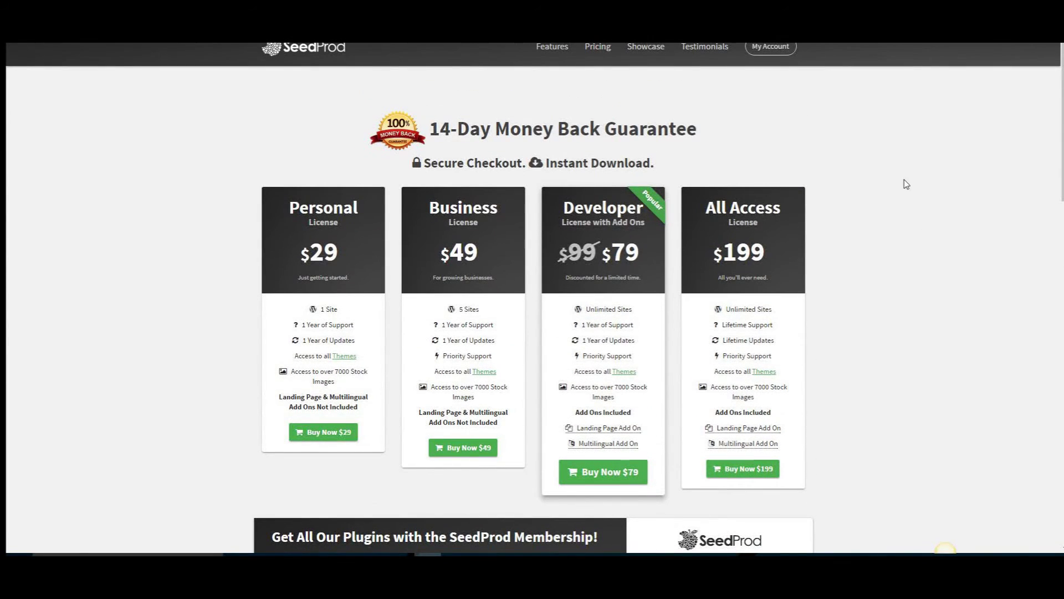